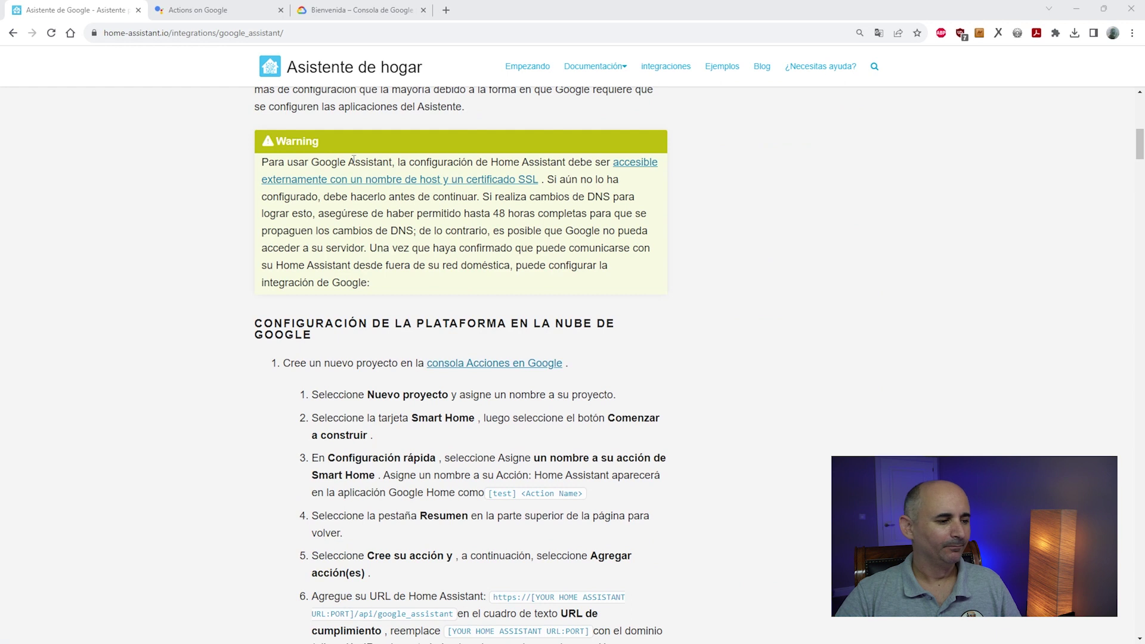
Open the Actions on Google console from the integration guide and accept its terms, answering Yes to updates and surveys.
{"action": "scroll", "coordinate": [465, 253], "scroll_direction": "down", "scroll_amount": 1}
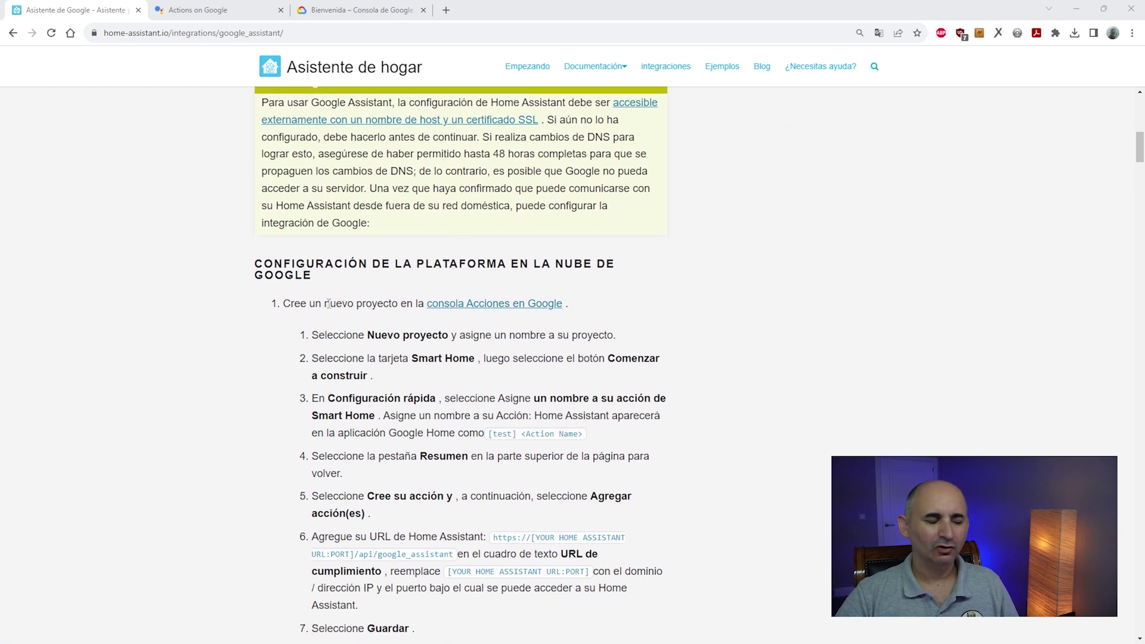
{"action": "left_click", "coordinate": [511, 305]}
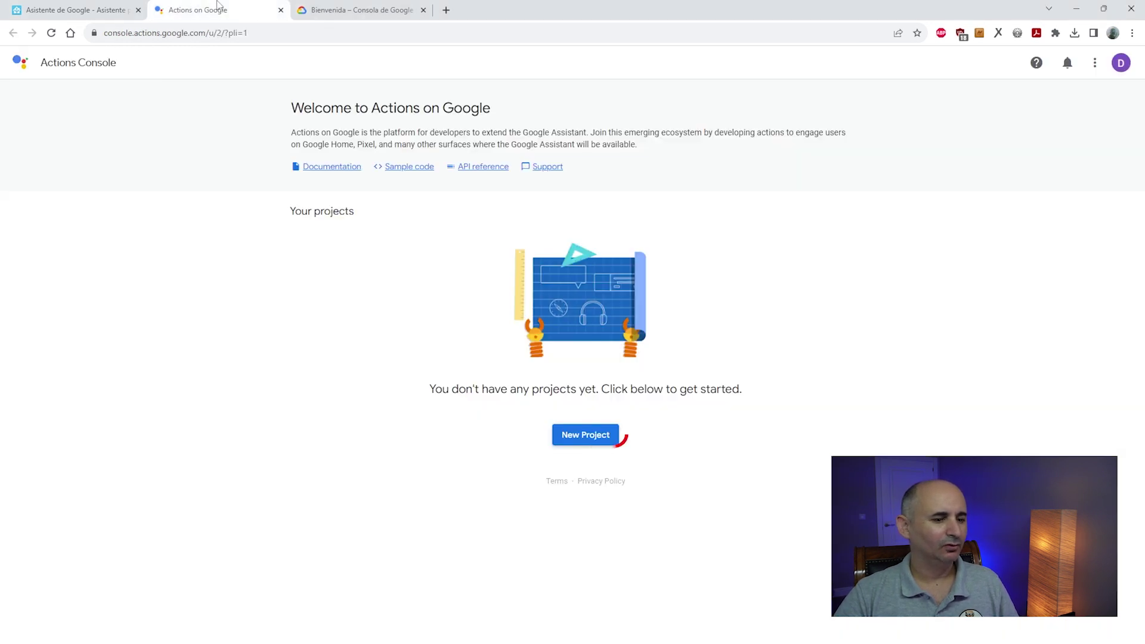
{"action": "left_click", "coordinate": [600, 434]}
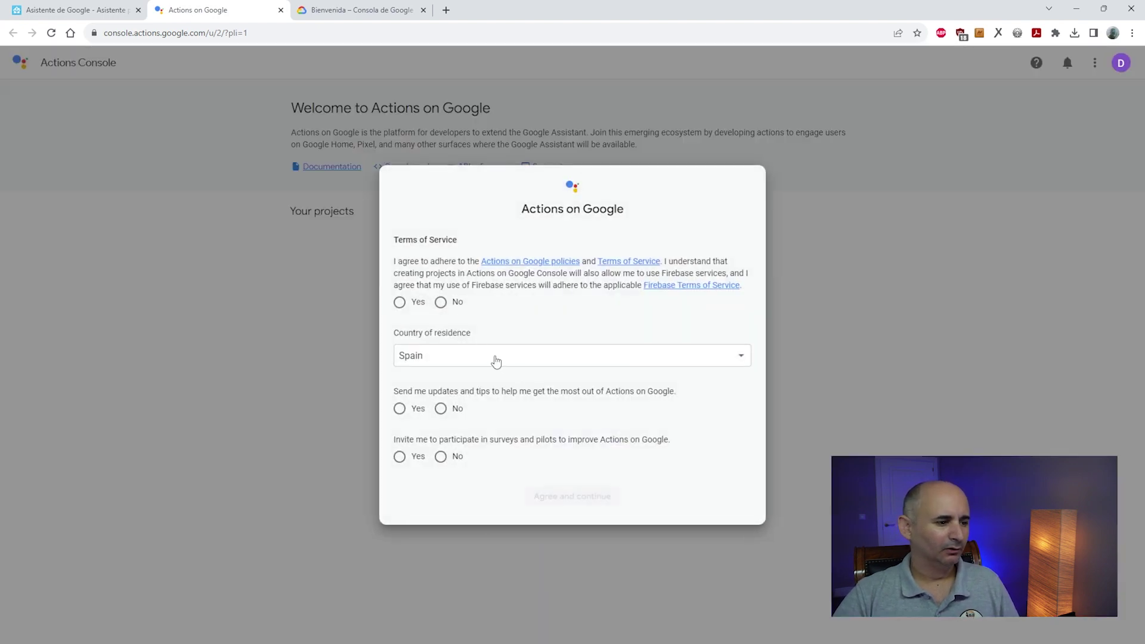
{"action": "left_click", "coordinate": [399, 302]}
{"action": "left_click", "coordinate": [400, 409]}
{"action": "left_click", "coordinate": [399, 457]}
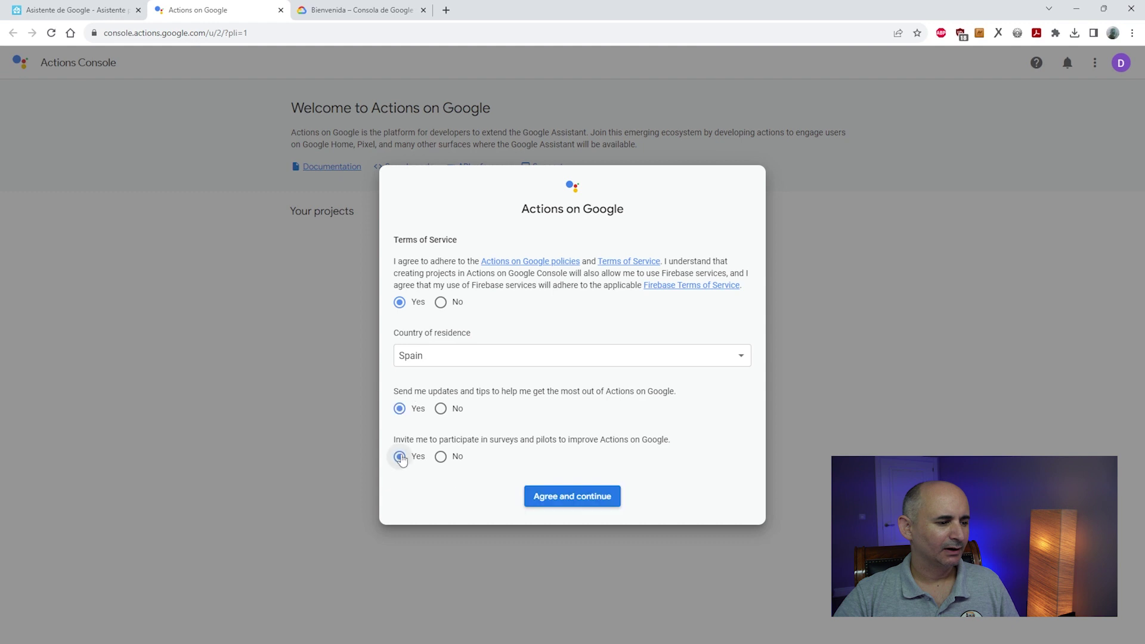
{"action": "left_click", "coordinate": [578, 501]}
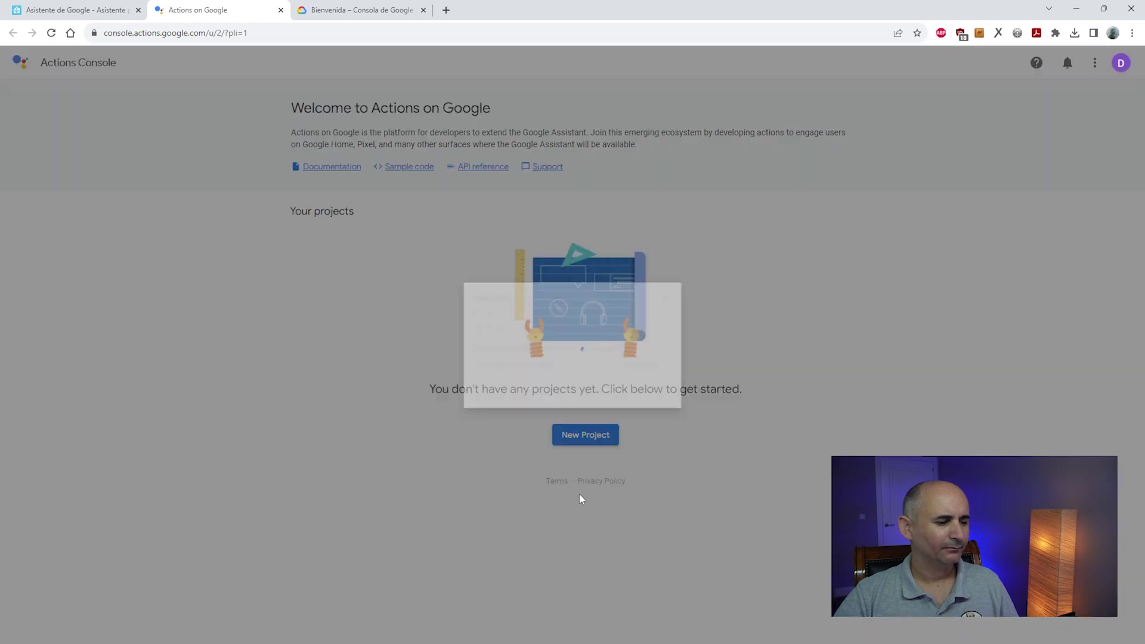
Create a new project named ArduBrico with Spanish as the action language and Spain as the country.
{"action": "left_click", "coordinate": [581, 436]}
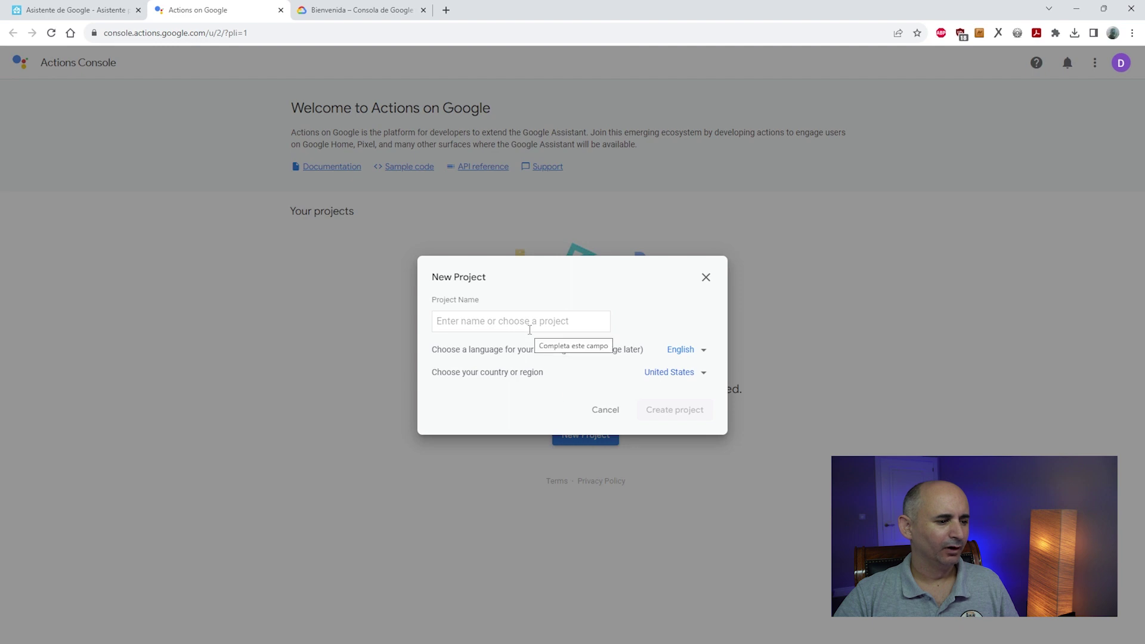
{"action": "left_click", "coordinate": [531, 321]}
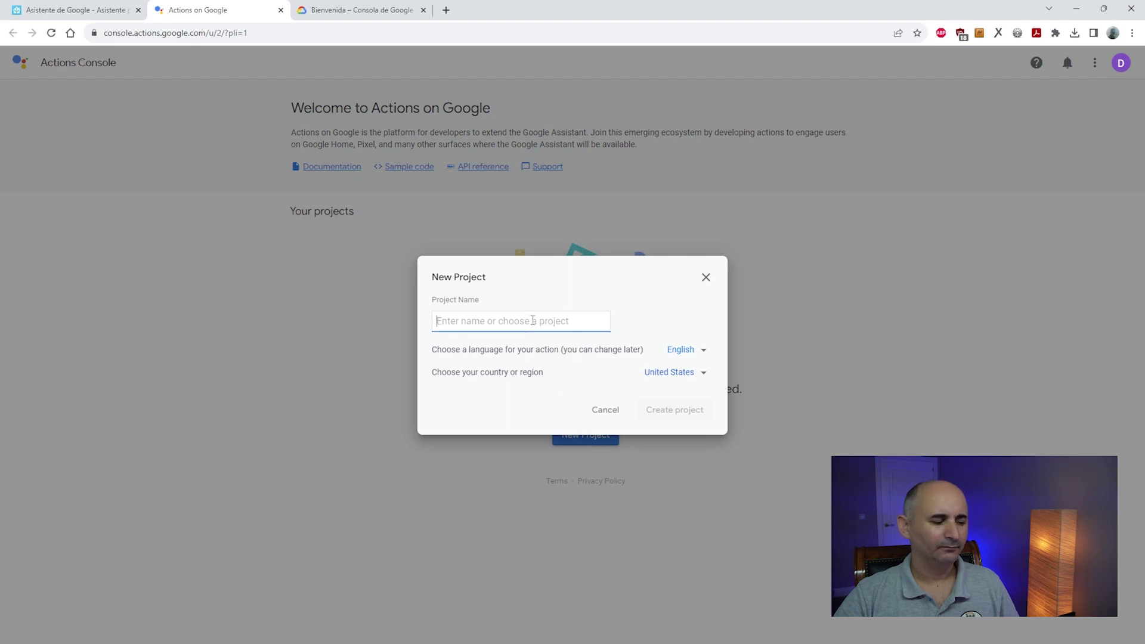
{"action": "type", "text": "ArduBrico"}
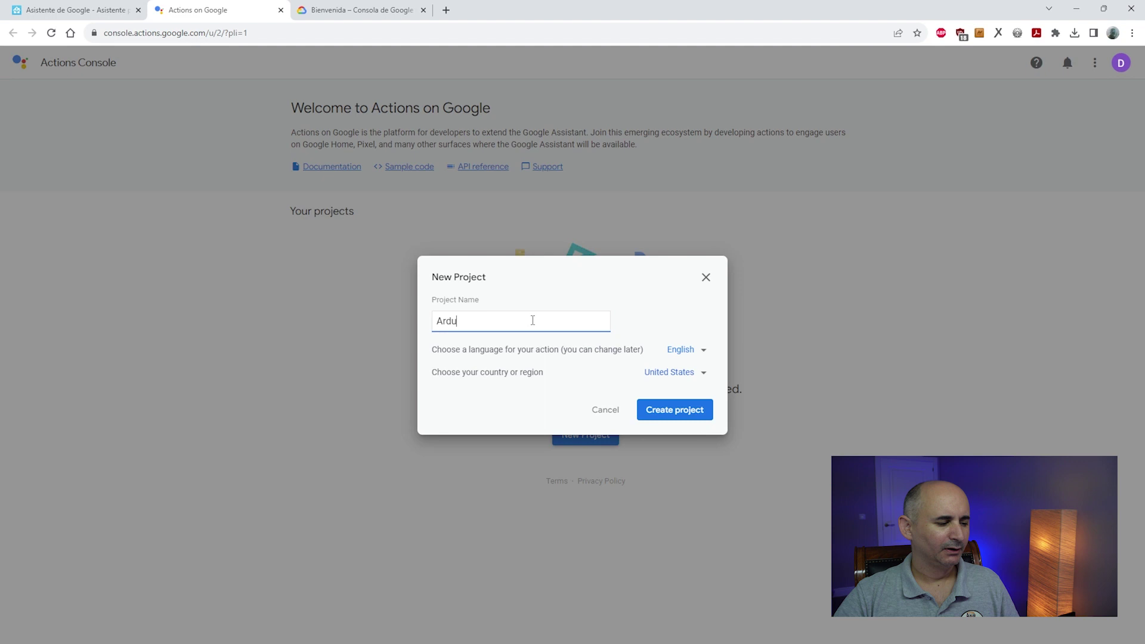
{"action": "left_click", "coordinate": [702, 350]}
{"action": "scroll", "coordinate": [703, 355], "scroll_direction": "down", "scroll_amount": 3}
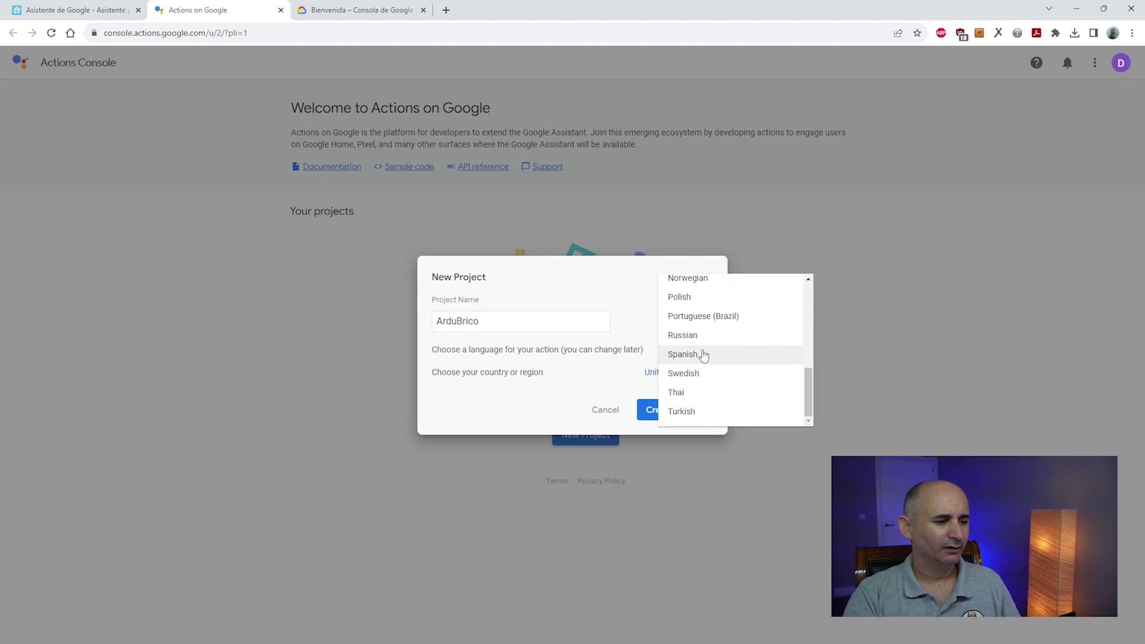
{"action": "left_click", "coordinate": [704, 355]}
{"action": "left_click", "coordinate": [696, 378]}
{"action": "scroll", "coordinate": [697, 379], "scroll_direction": "up", "scroll_amount": 10}
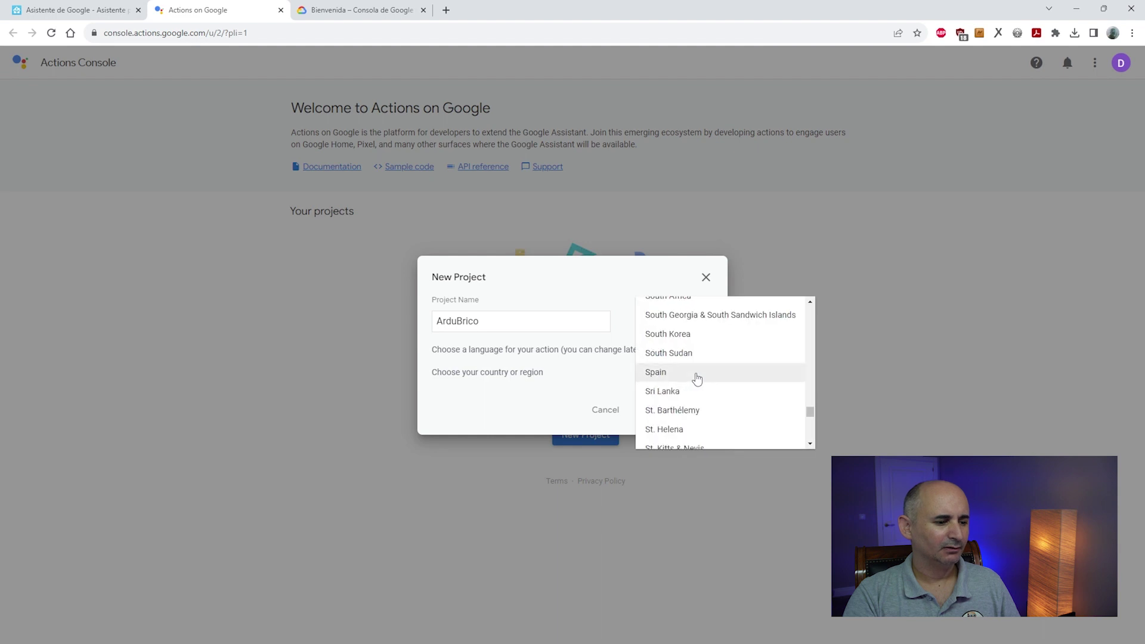
{"action": "left_click", "coordinate": [697, 379]}
{"action": "left_click", "coordinate": [682, 411]}
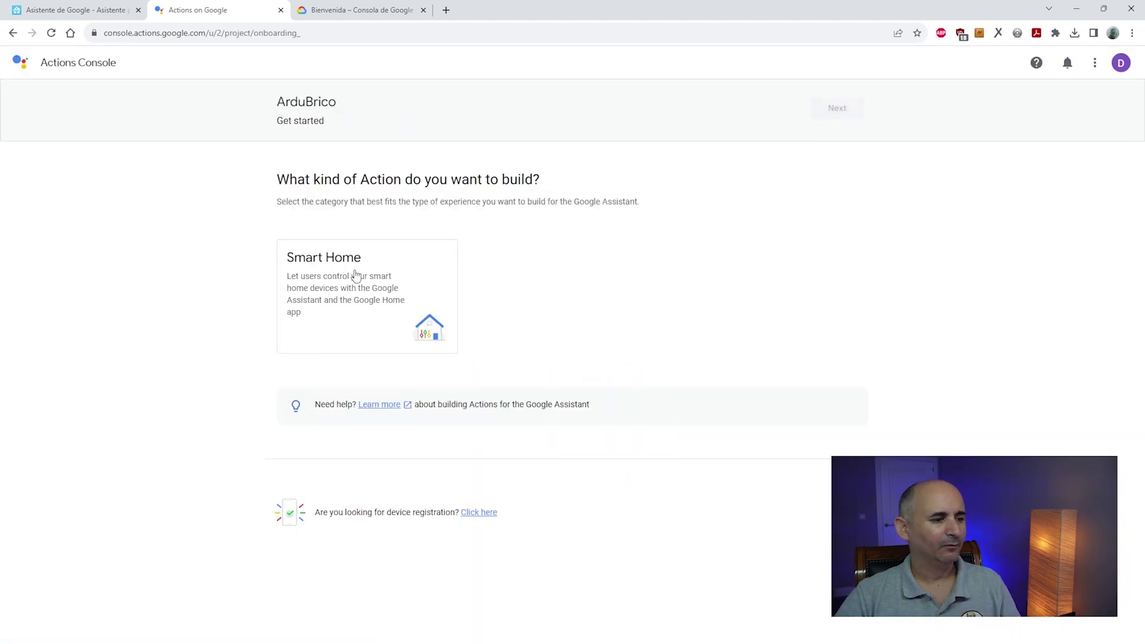
Choose Smart Home as the kind of Action and save its display name as ArduBrico.
{"action": "left_click", "coordinate": [357, 275]}
{"action": "left_click", "coordinate": [841, 108]}
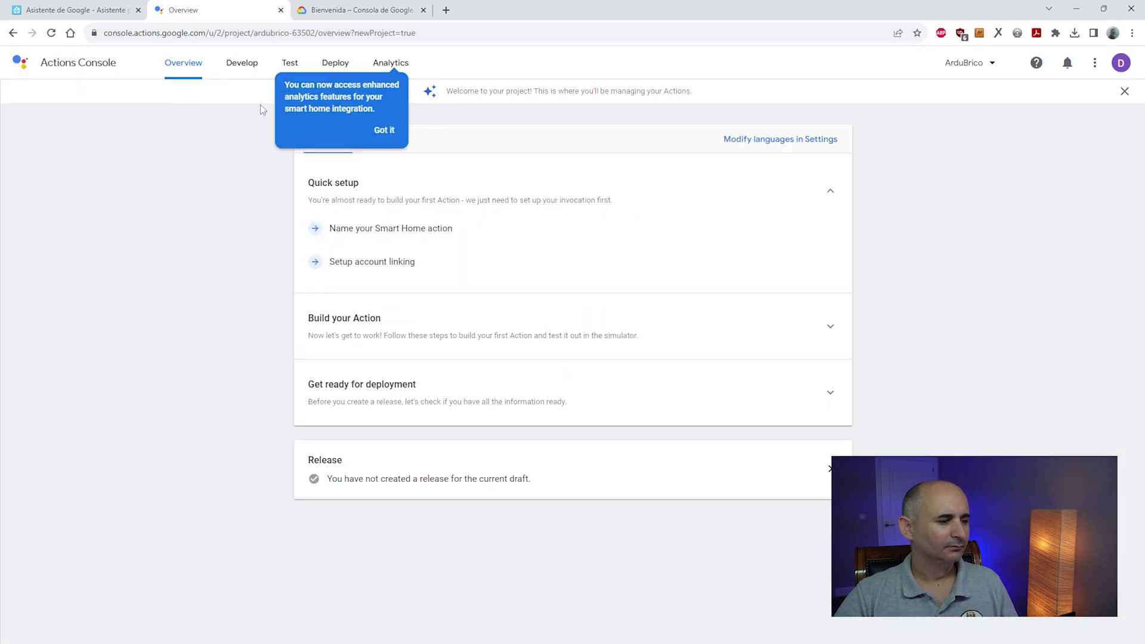
{"action": "left_click", "coordinate": [398, 228]}
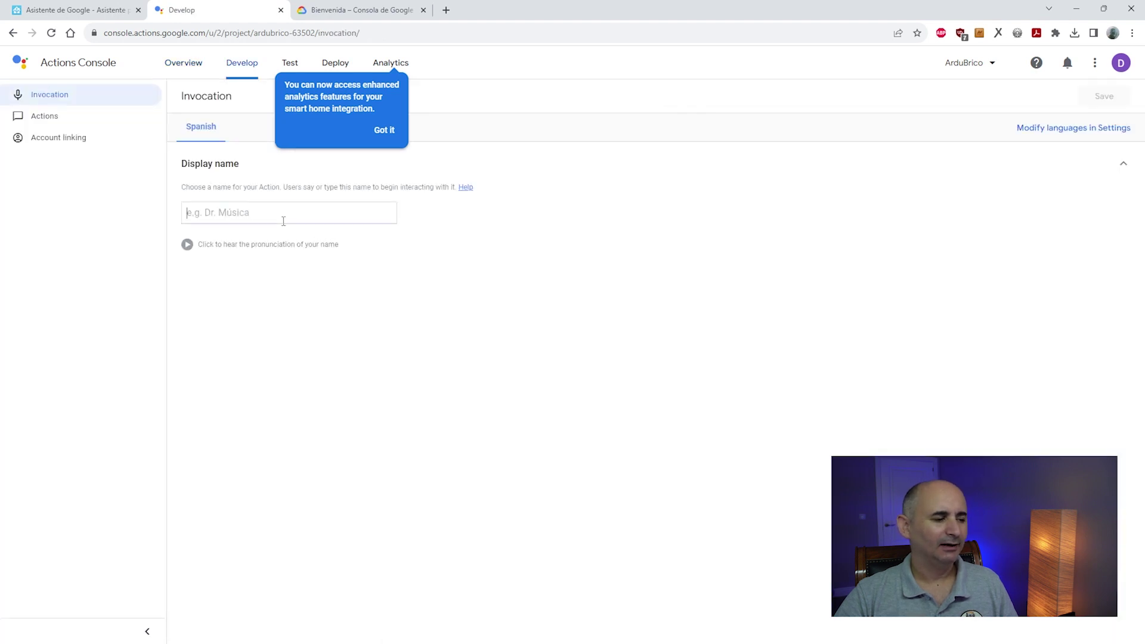
{"action": "left_click", "coordinate": [284, 220]}
{"action": "type", "text": "ArduBrico"}
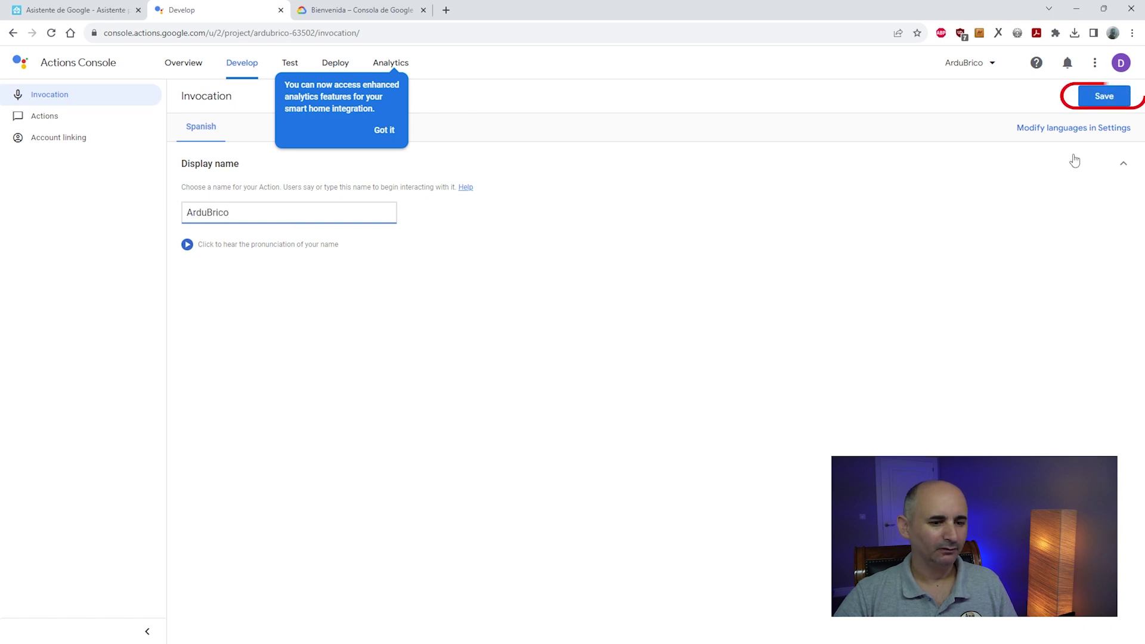
{"action": "left_click", "coordinate": [1114, 97]}
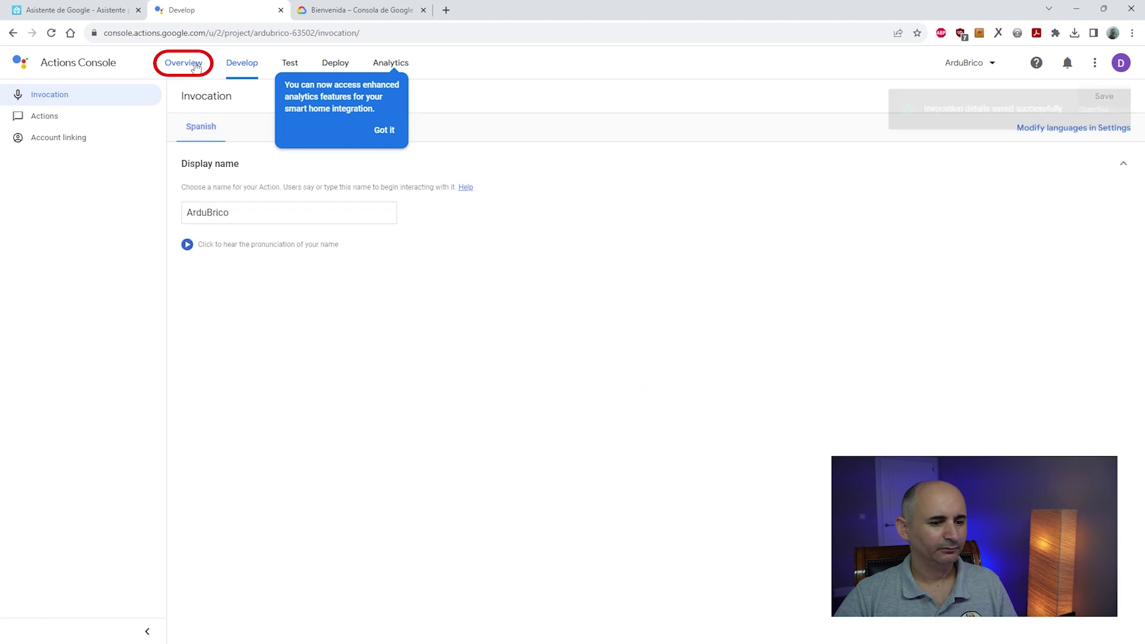
{"action": "left_click", "coordinate": [195, 65]}
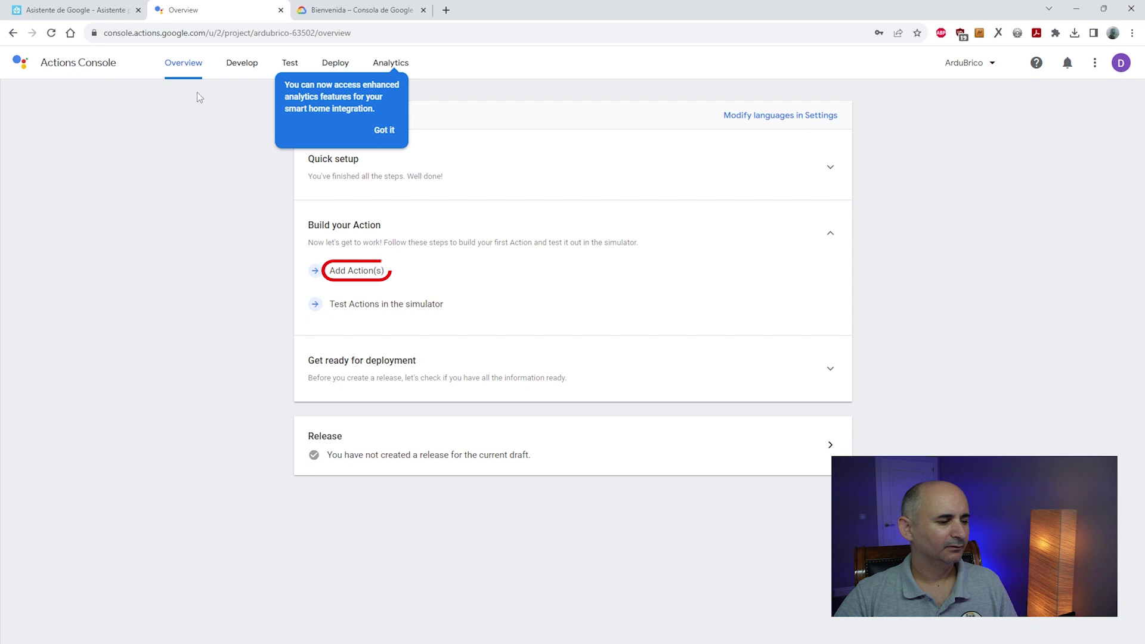
{"action": "left_click", "coordinate": [366, 270]}
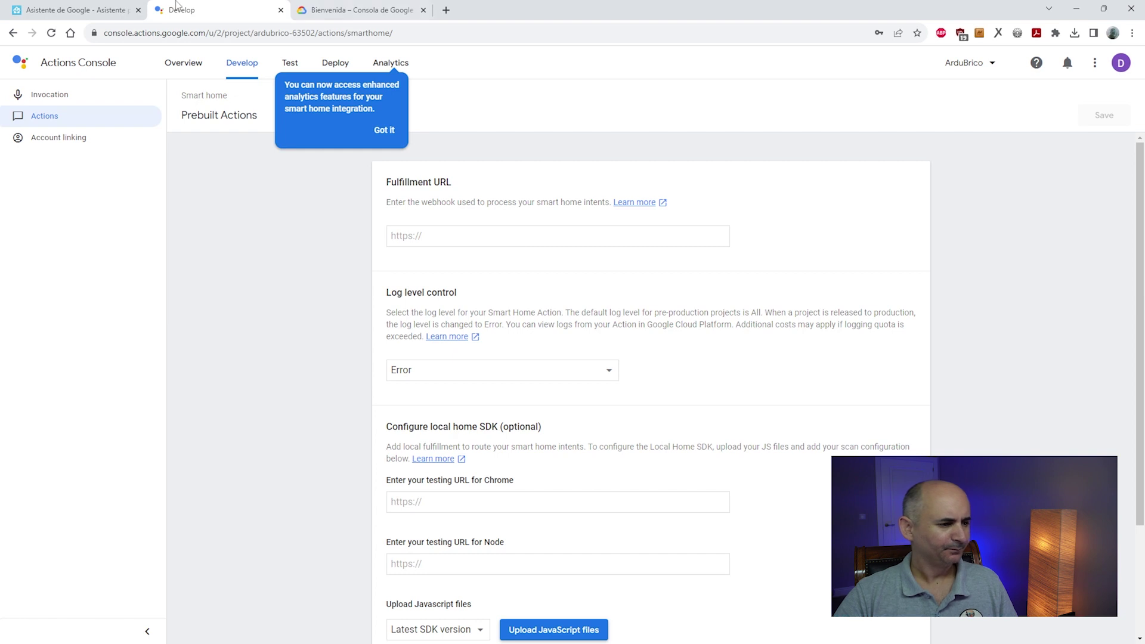
{"action": "left_click", "coordinate": [75, 10]}
{"action": "left_click_drag", "start_coordinate": [448, 255], "coordinate": [495, 241]}
{"action": "key", "text": "ctrl+c"}
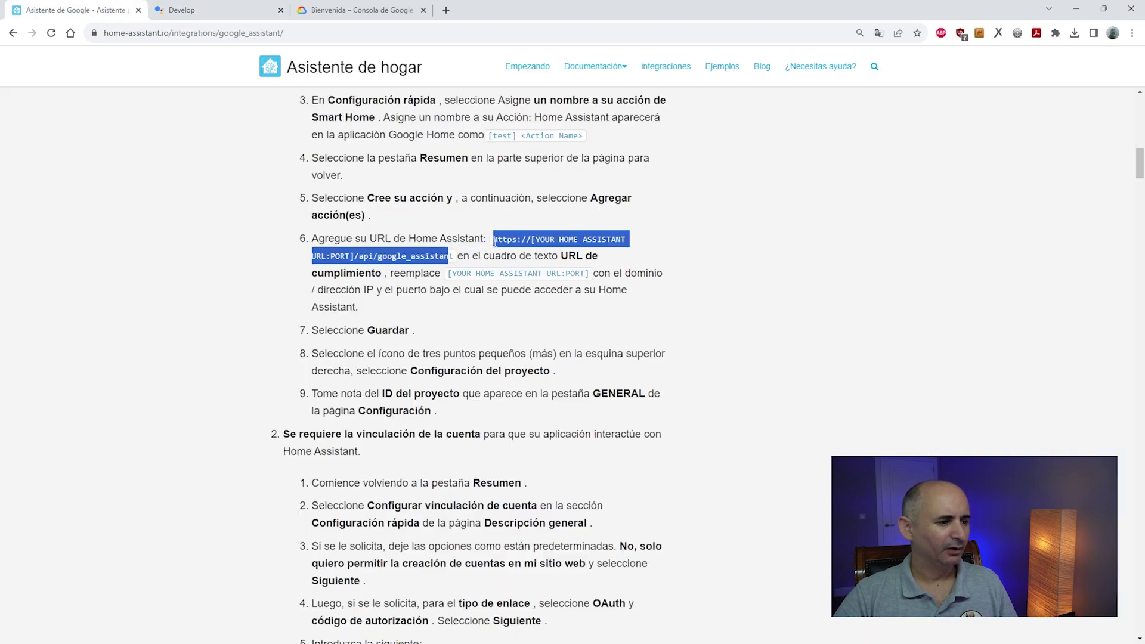
{"action": "left_click", "coordinate": [177, 6]}
{"action": "left_click", "coordinate": [440, 243]}
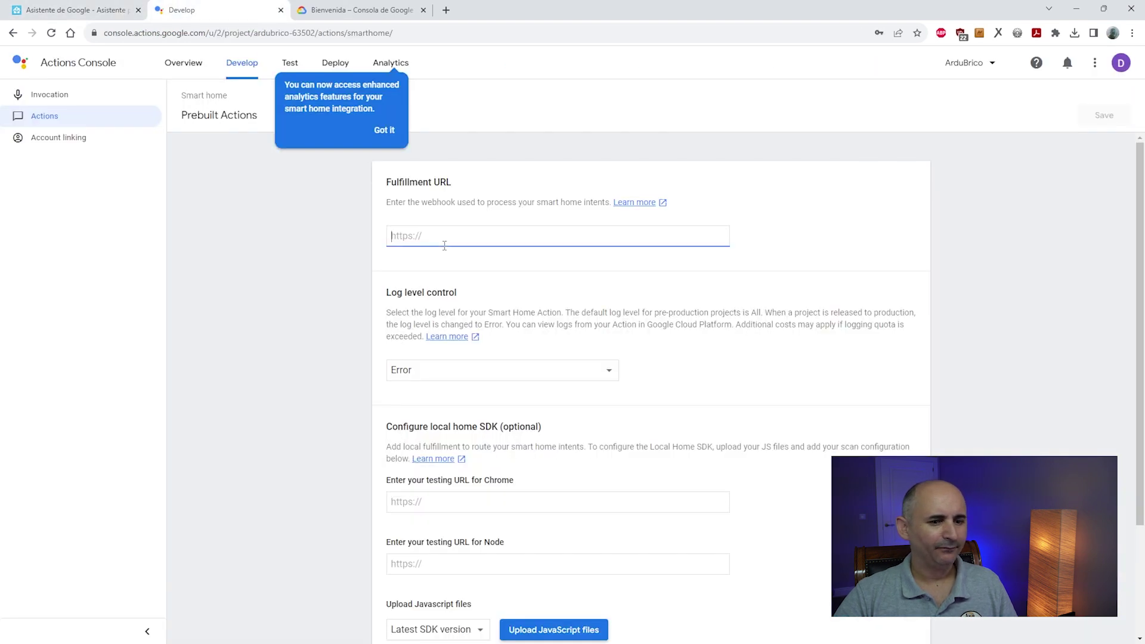
{"action": "key", "text": "ctrl+v"}
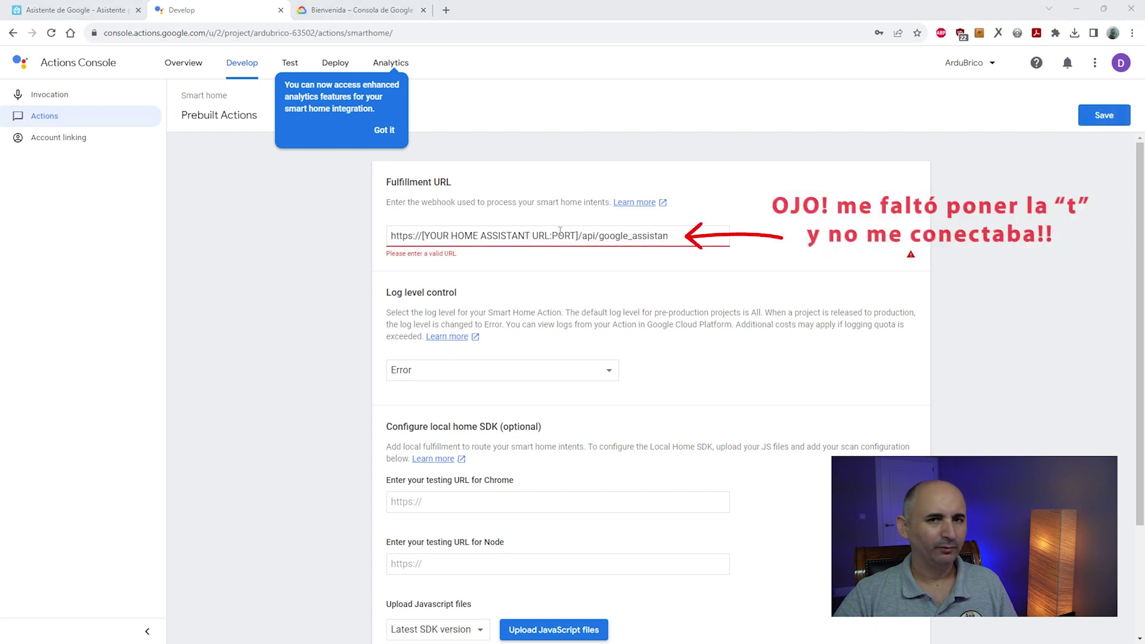
Replace the bracketed placeholder in the Fulfillment URL with domoticaardubrico.duckdns.org and save the action settings.
{"action": "left_click_drag", "start_coordinate": [577, 236], "coordinate": [419, 237]}
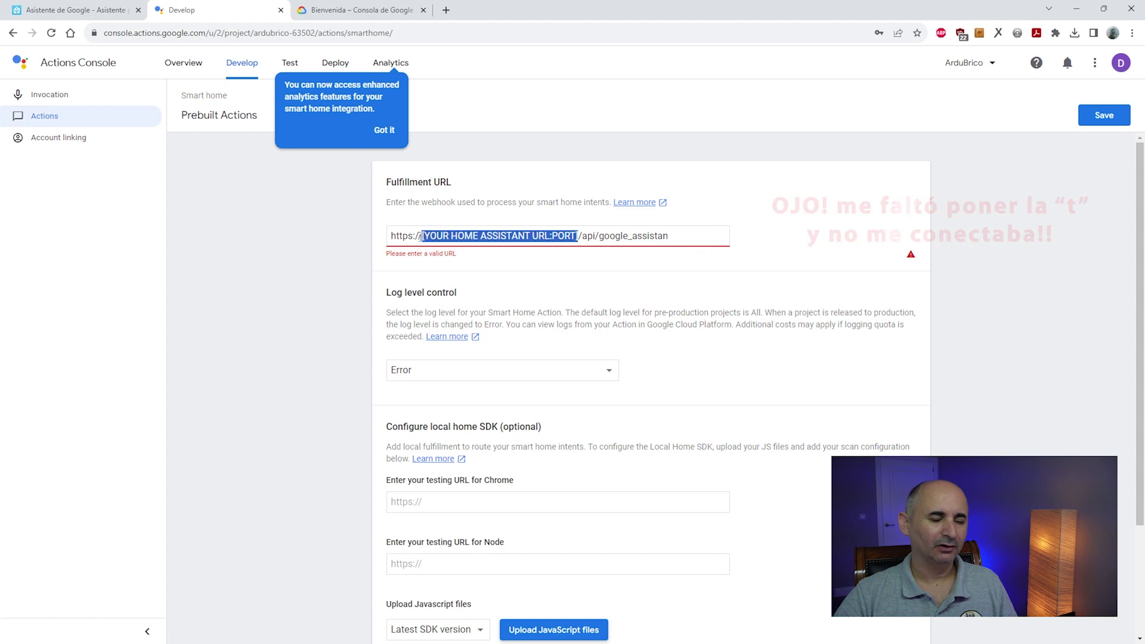
{"action": "type", "text": "domoticaardubrico.duckdns.org"}
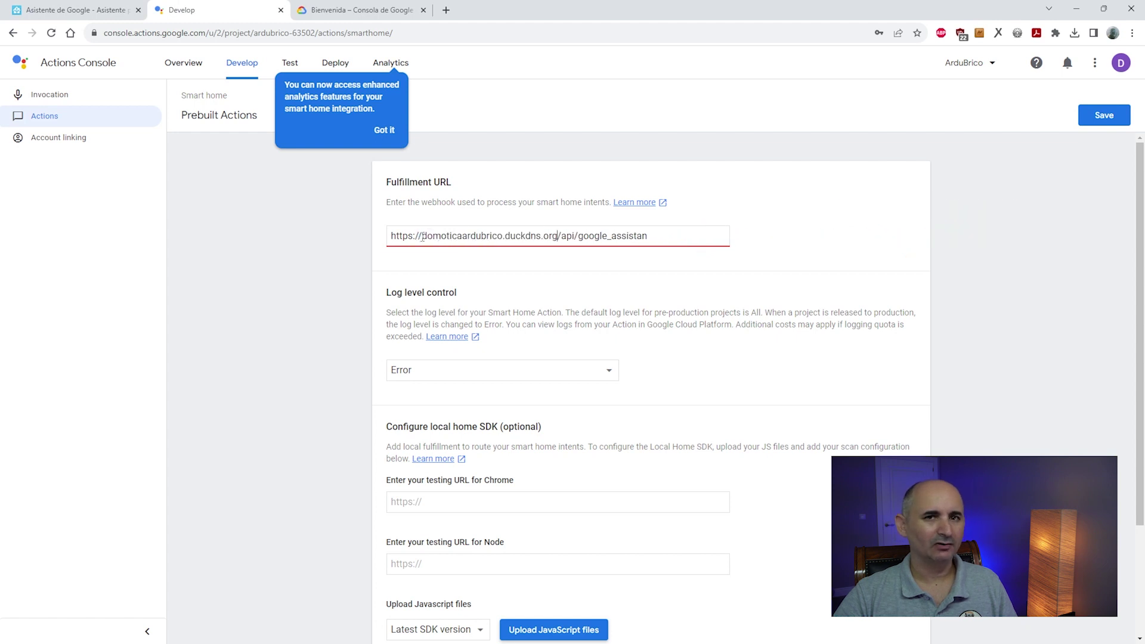
{"action": "scroll", "coordinate": [677, 419], "scroll_direction": "down", "scroll_amount": 3}
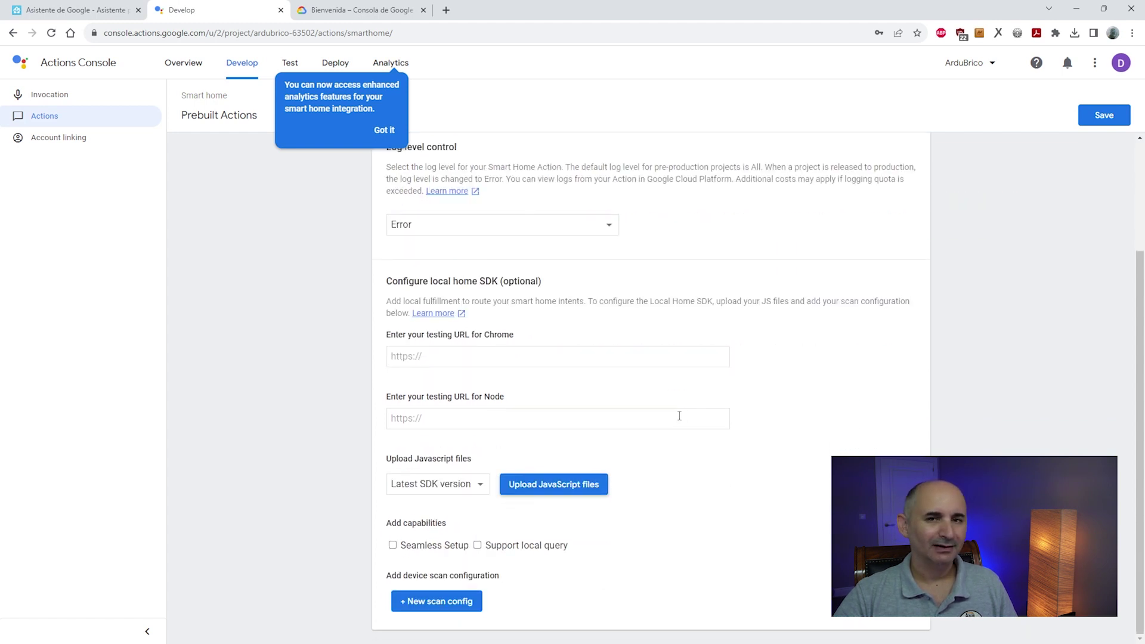
{"action": "scroll", "coordinate": [681, 421], "scroll_direction": "up", "scroll_amount": 3}
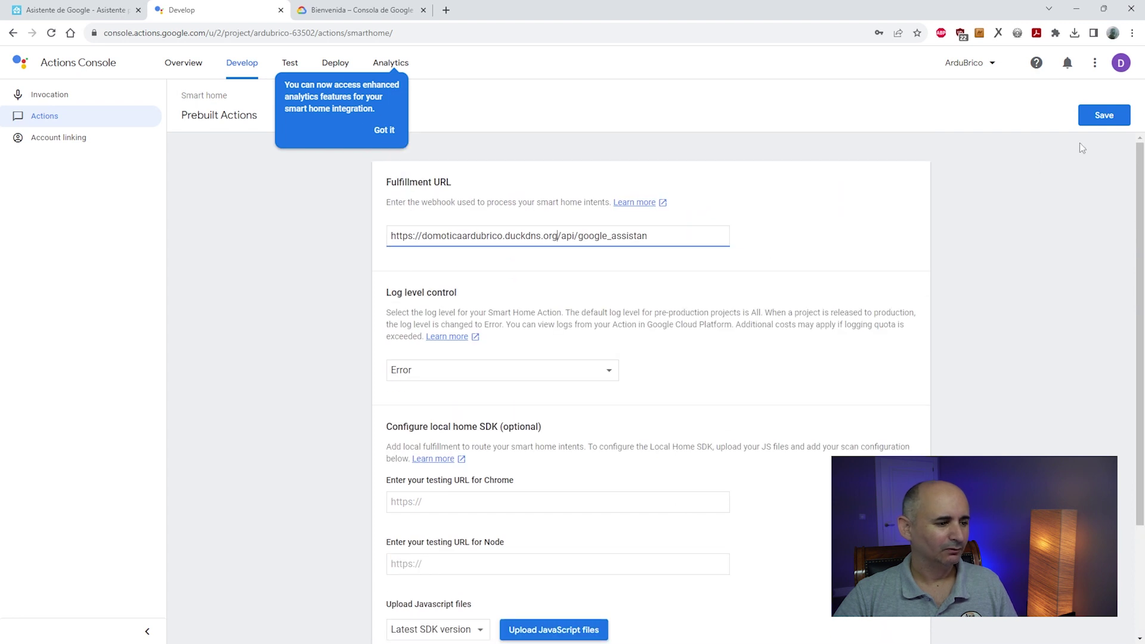
{"action": "left_click", "coordinate": [1110, 118]}
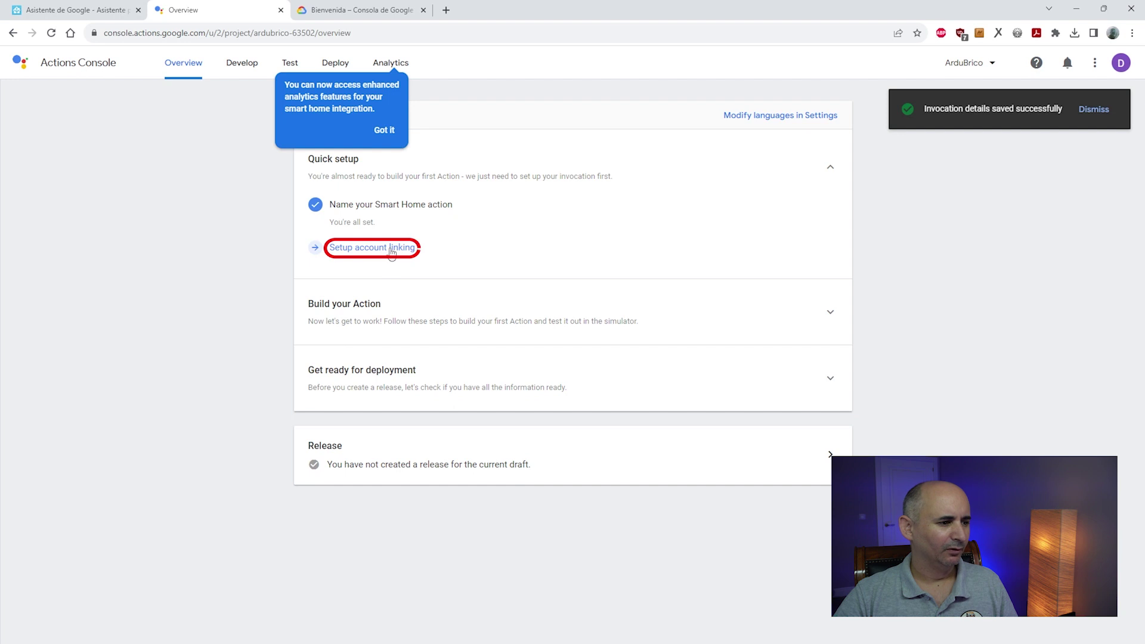
{"action": "left_click", "coordinate": [391, 249]}
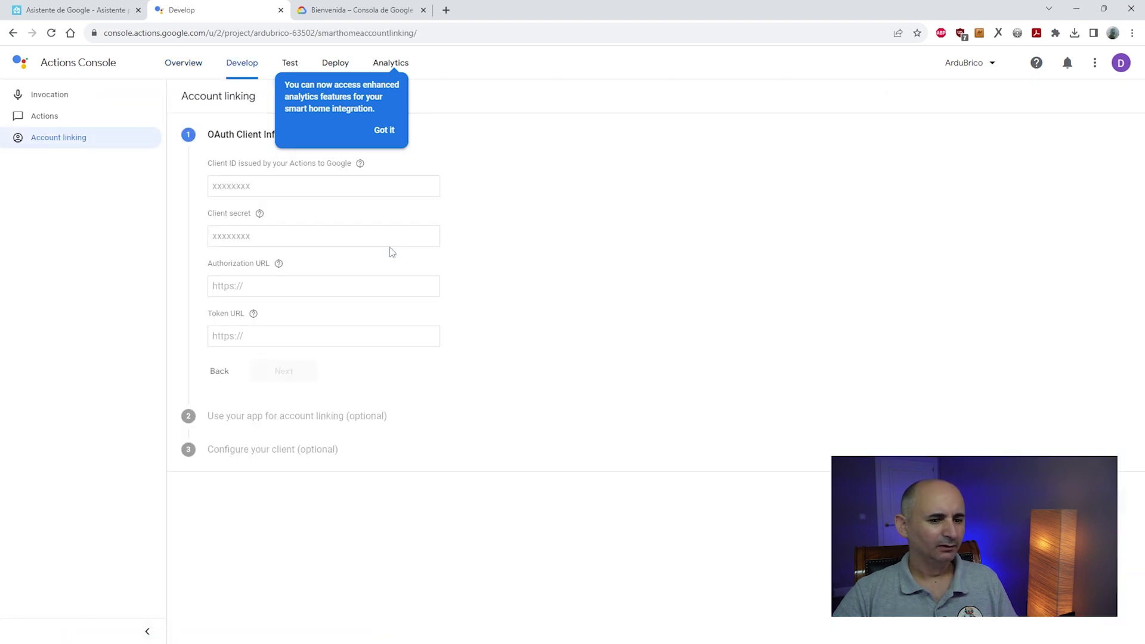
{"action": "key", "text": "ctrl+shift+Tab"}
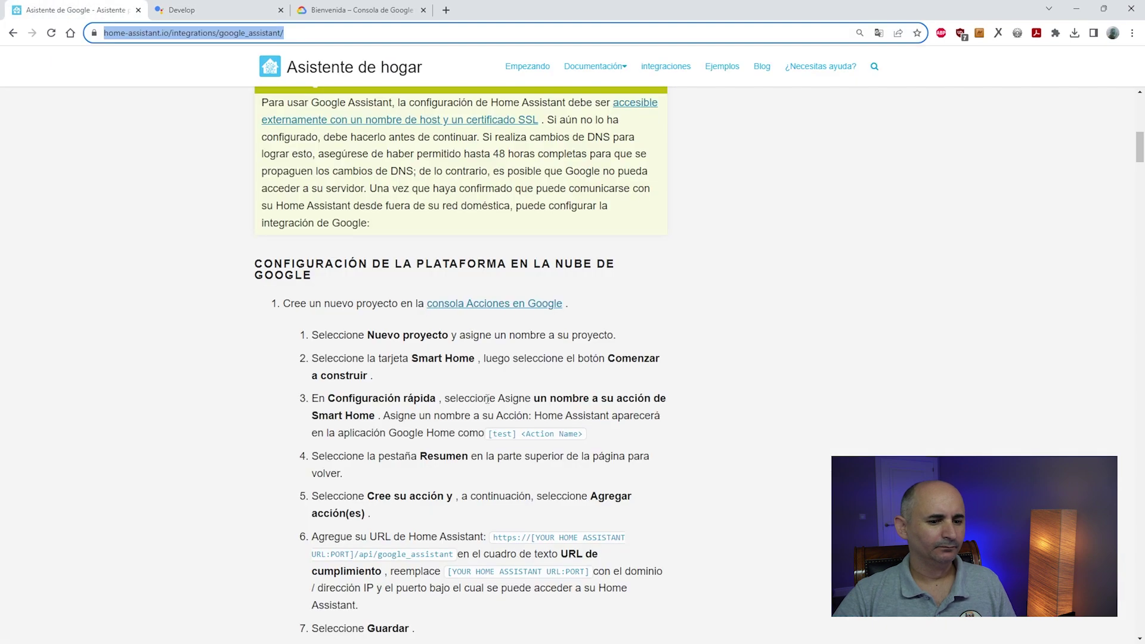
{"action": "scroll", "coordinate": [487, 399], "scroll_direction": "down", "scroll_amount": 8}
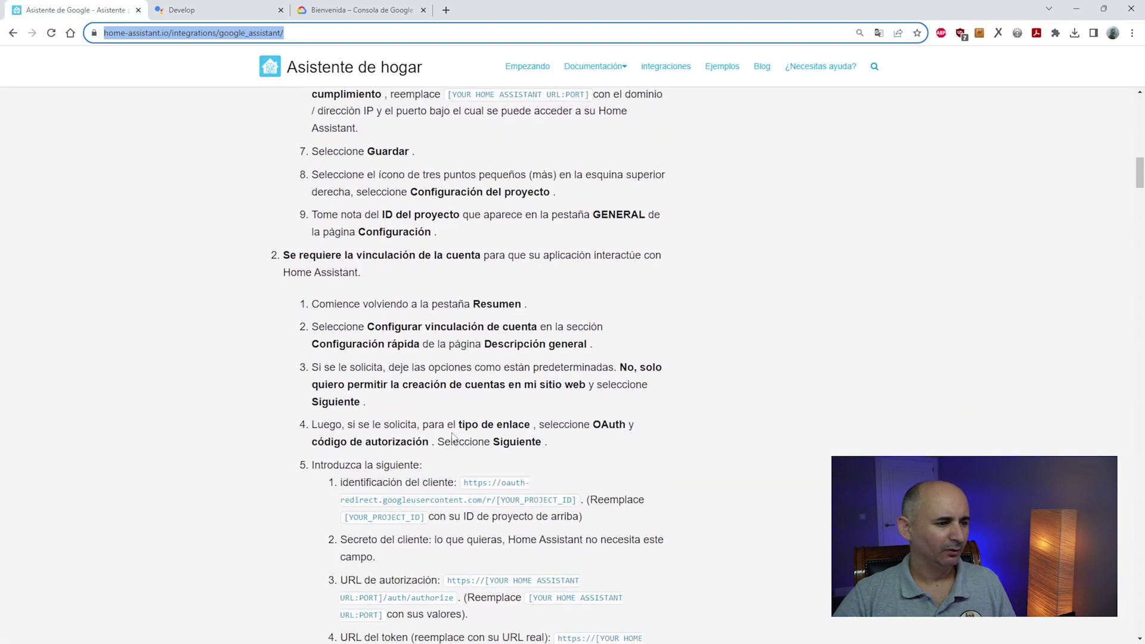
{"action": "left_click_drag", "start_coordinate": [576, 502], "coordinate": [475, 484]}
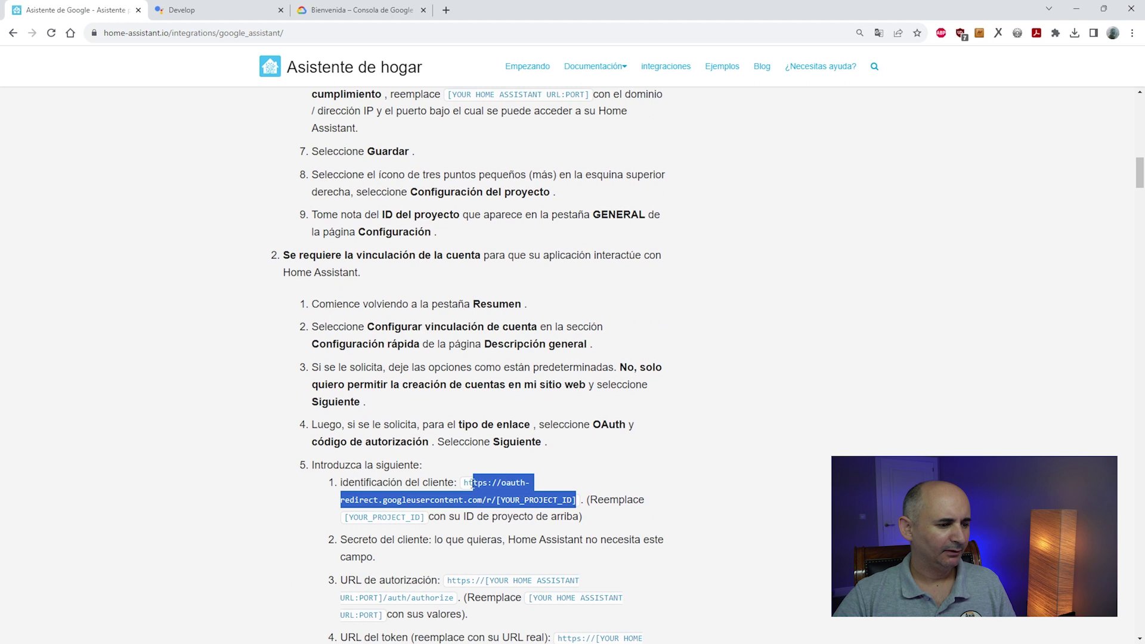
{"action": "left_click", "coordinate": [217, 11]}
{"action": "left_click", "coordinate": [274, 187]}
{"action": "type", "text": "https://oauth-redirect.googleusercontent.com/r/[YOUR_PROJECT_ID]"}
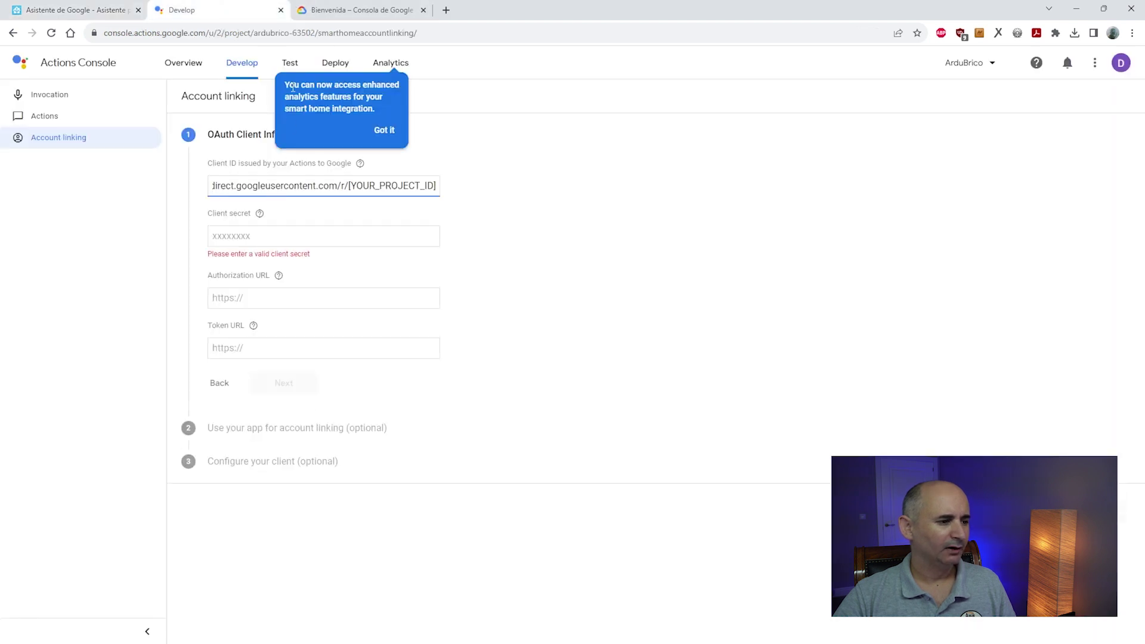
Replace the [YOUR_PROJECT_ID] placeholder in the Client ID with ardubrico-63502 and fill in the client secret.
{"action": "left_click_drag", "start_coordinate": [281, 33], "coordinate": [342, 33]}
{"action": "key", "text": "ctrl+c"}
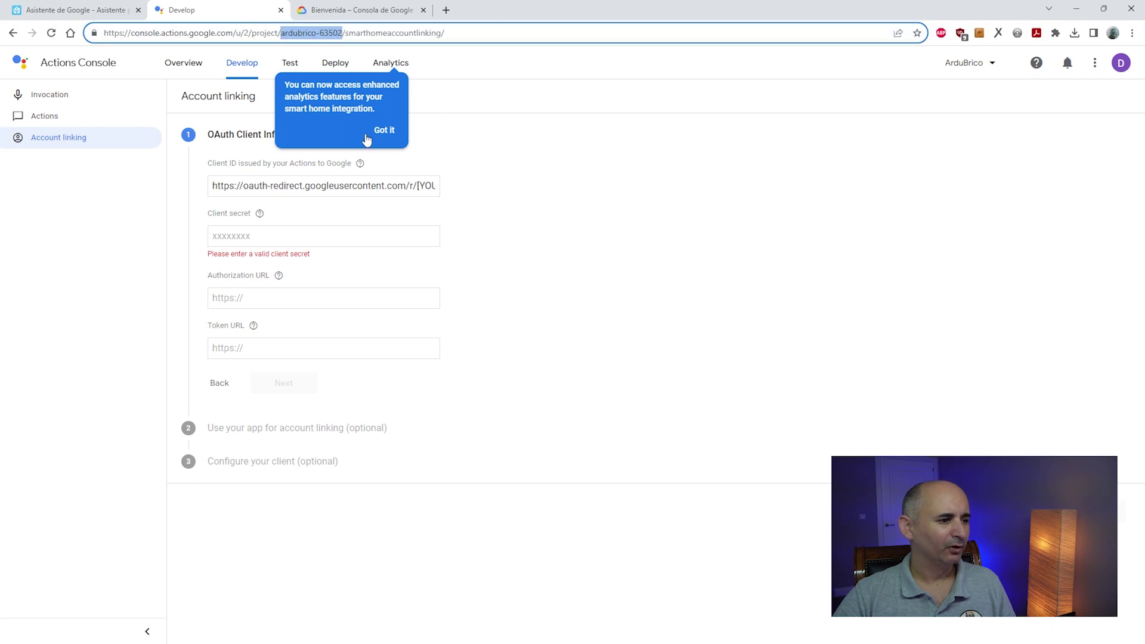
{"action": "left_click_drag", "start_coordinate": [419, 187], "coordinate": [486, 189]}
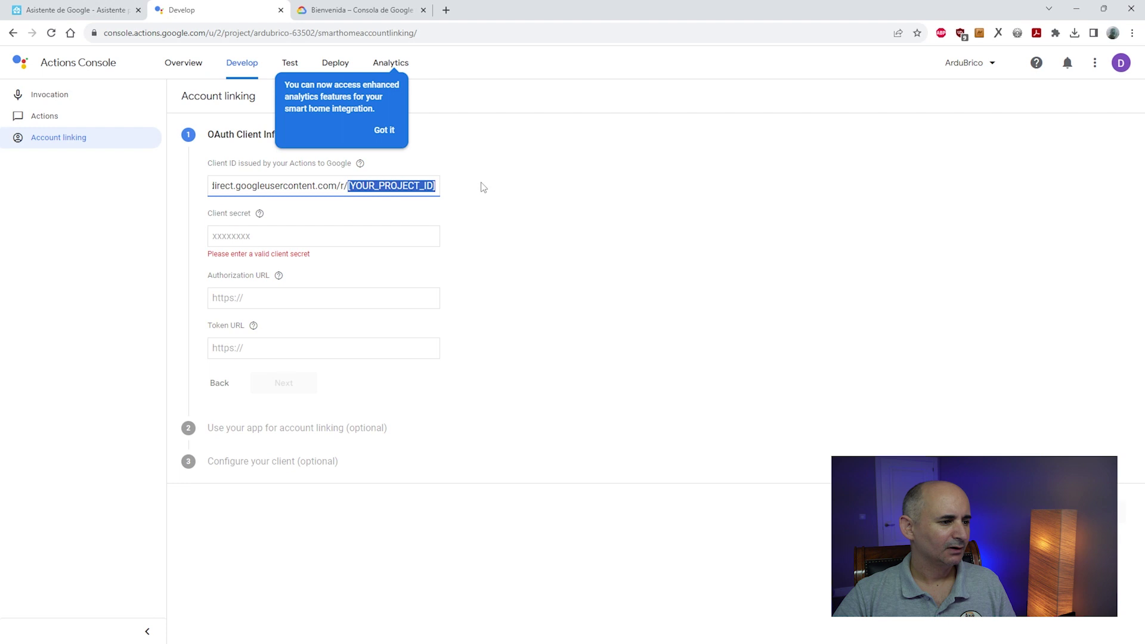
{"action": "key", "text": "ctrl+v"}
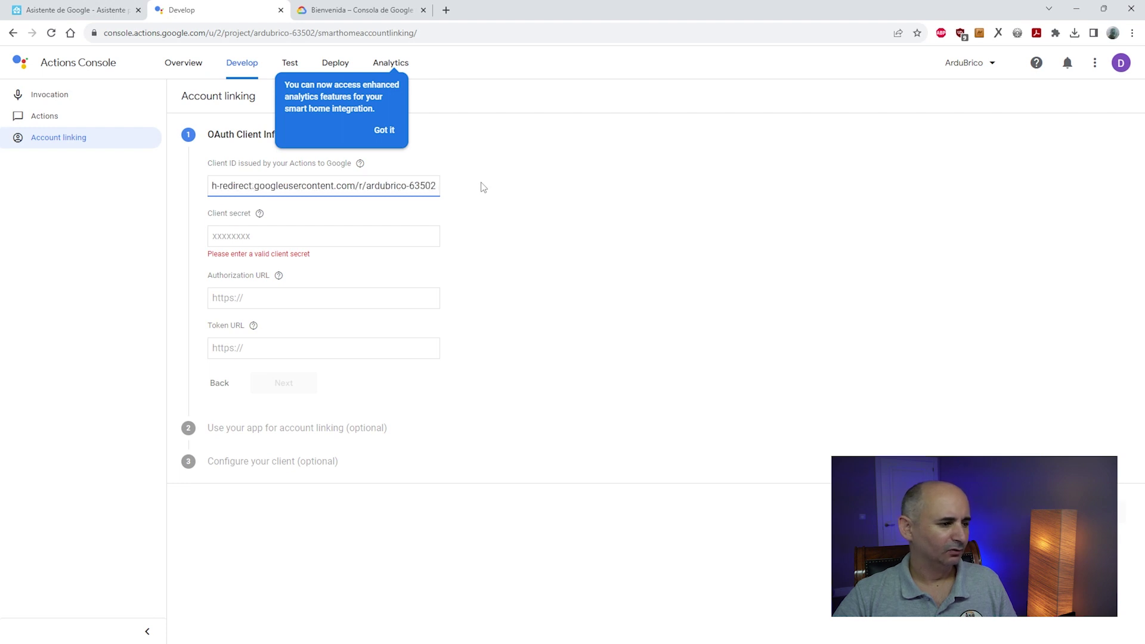
{"action": "left_click", "coordinate": [300, 241]}
{"action": "key", "text": "ctrl+v"}
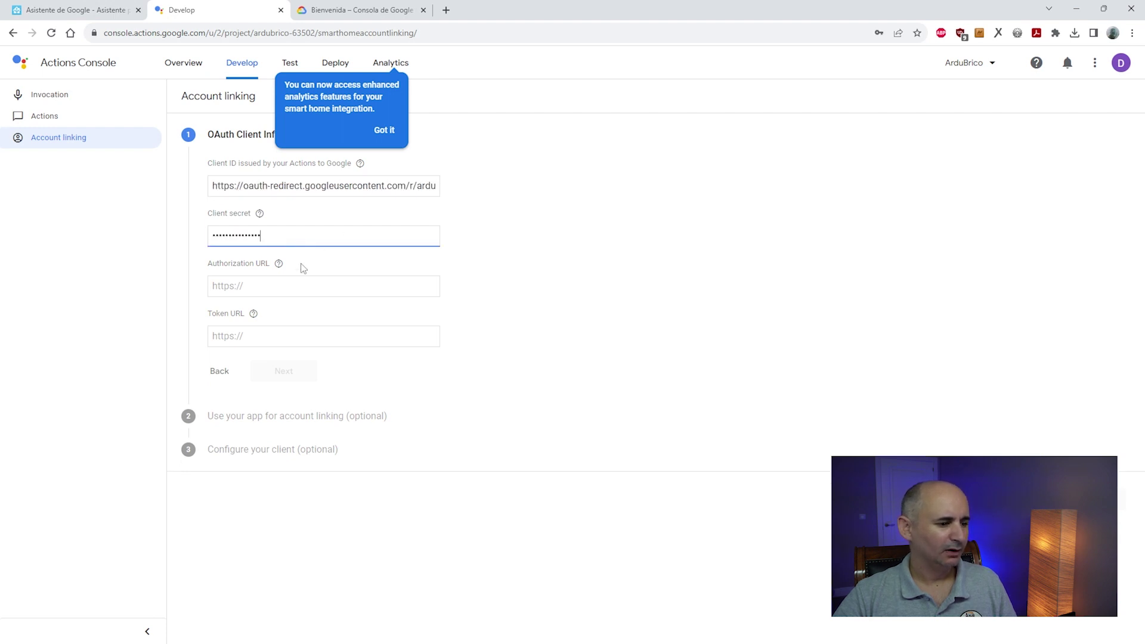
{"action": "key", "text": "ctrl+shift+Tab"}
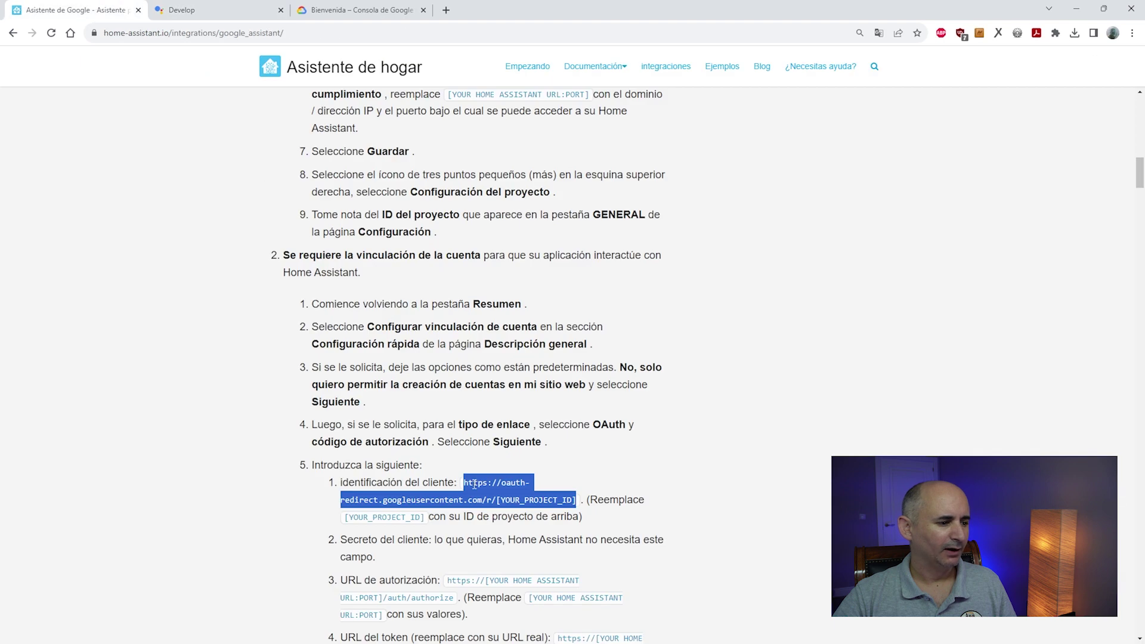
{"action": "scroll", "coordinate": [474, 484], "scroll_direction": "down", "scroll_amount": 3}
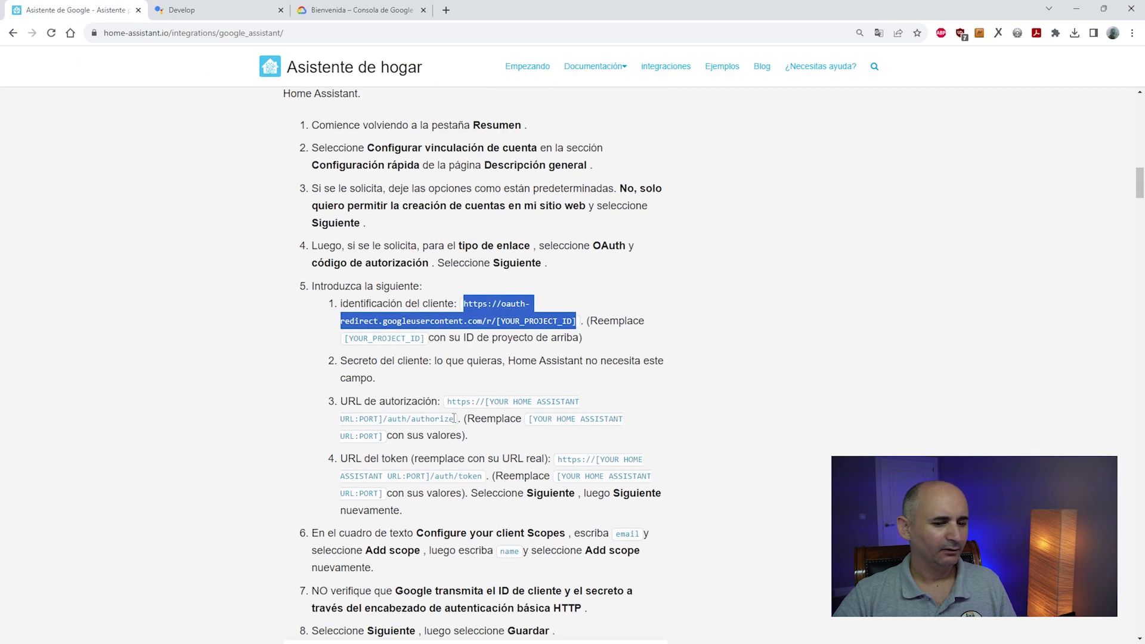
{"action": "left_click_drag", "start_coordinate": [454, 419], "coordinate": [449, 402]}
{"action": "key", "text": "ctrl+c"}
{"action": "key", "text": "ctrl+Tab"}
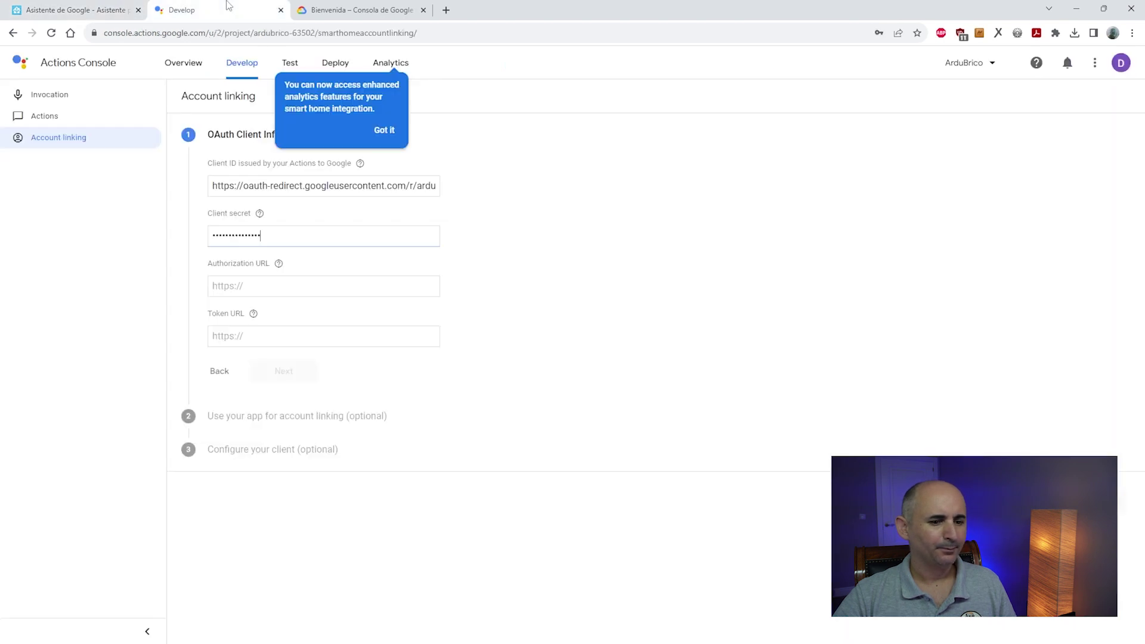
{"action": "left_click", "coordinate": [278, 289]}
{"action": "key", "text": "ctrl+v"}
{"action": "key", "text": "alt+Tab"}
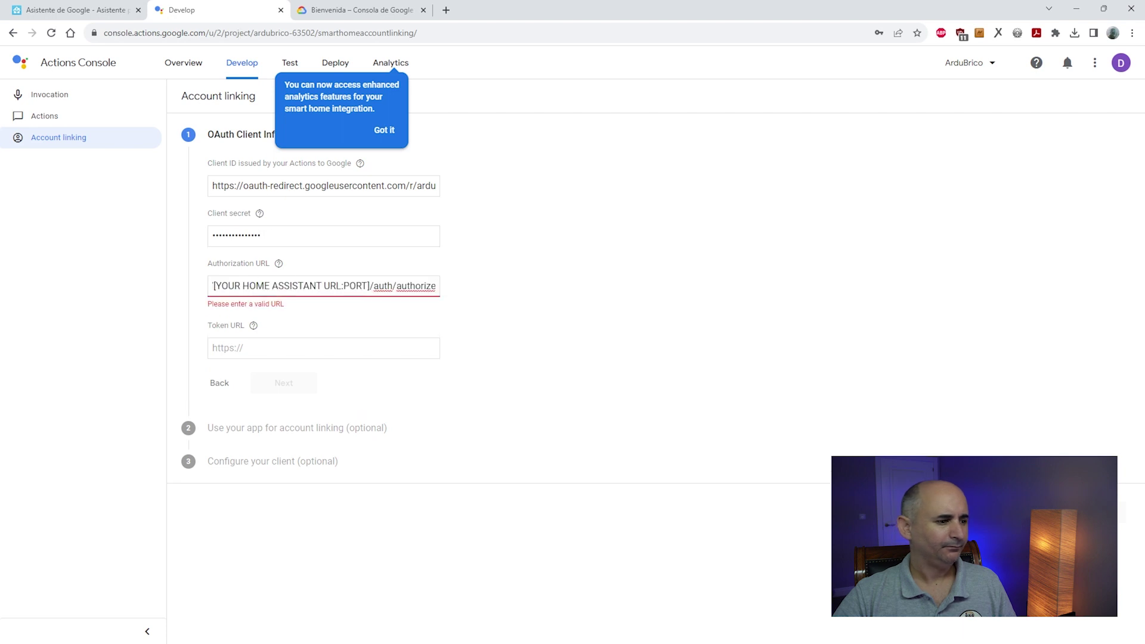
Replace the bracketed placeholder in the Authorization URL with domoticaardubrico.duckdns.org, keeping the /auth/authorize ending.
{"action": "left_click_drag", "start_coordinate": [402, 285], "coordinate": [249, 289]}
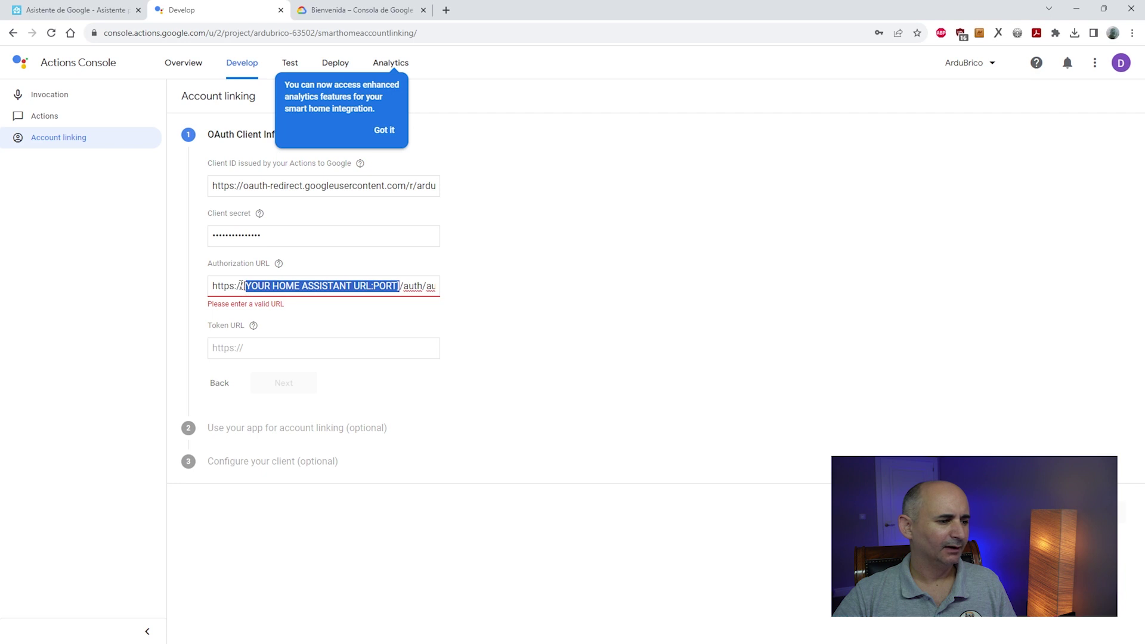
{"action": "key", "text": "BackSpace"}
{"action": "type", "text": "domoticaardubrico.duckdns.org/auth/authori"}
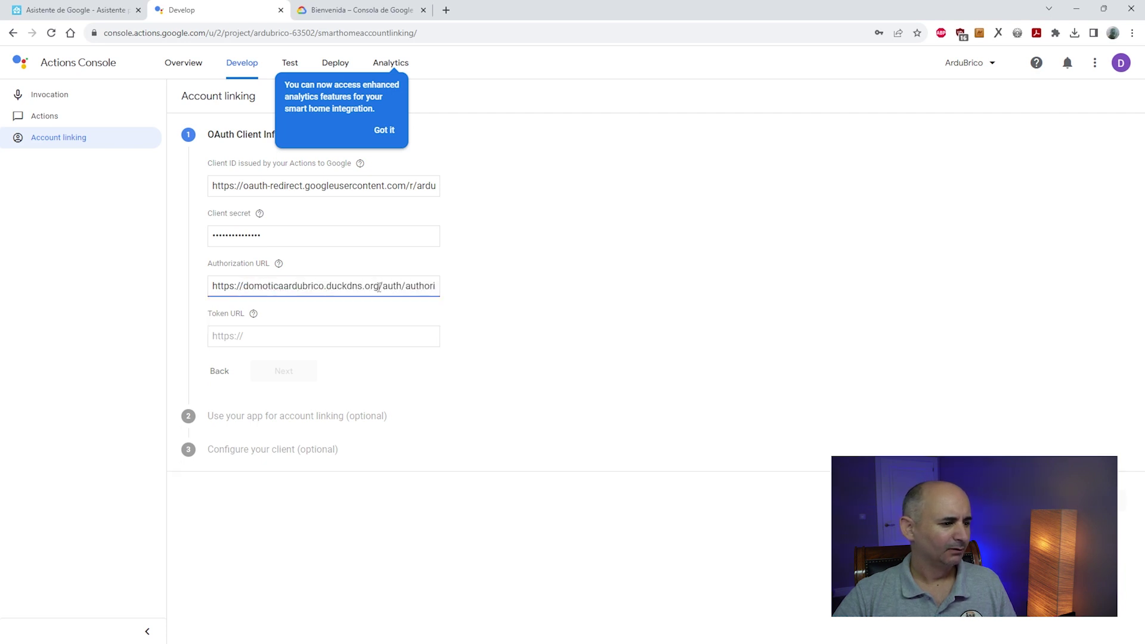
{"action": "left_click_drag", "start_coordinate": [388, 287], "coordinate": [458, 289]}
{"action": "left_click", "coordinate": [463, 290]}
{"action": "key", "text": "ctrl+Page_Up"}
{"action": "left_click_drag", "start_coordinate": [484, 477], "coordinate": [559, 467]}
{"action": "key", "text": "ctrl+Page_Down"}
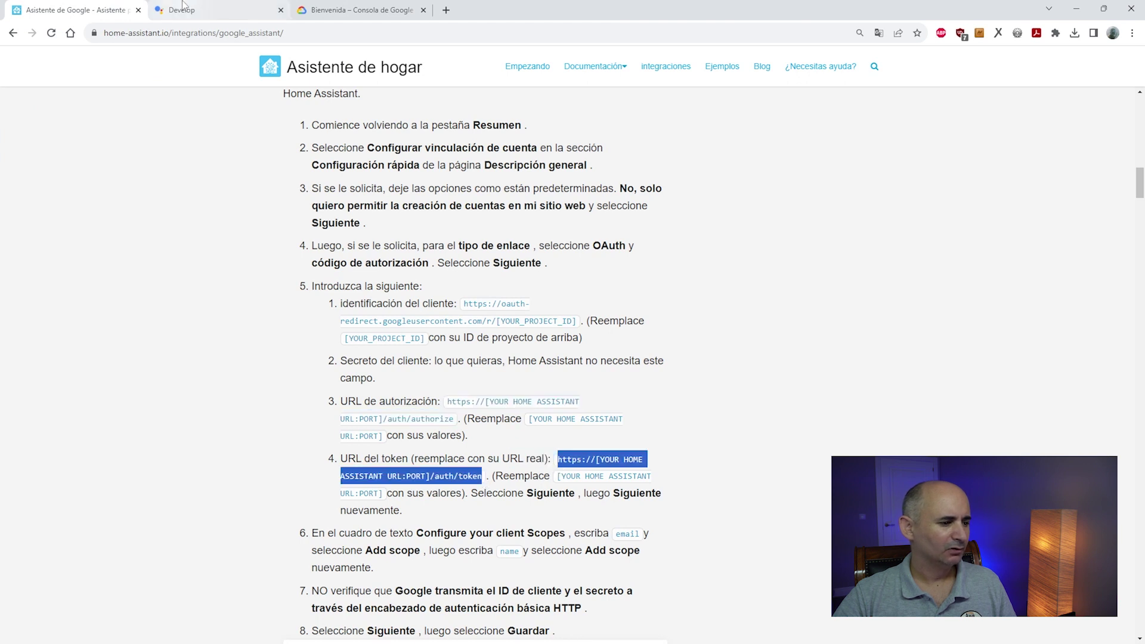
{"action": "left_click", "coordinate": [260, 337]}
{"action": "key", "text": "ctrl+v"}
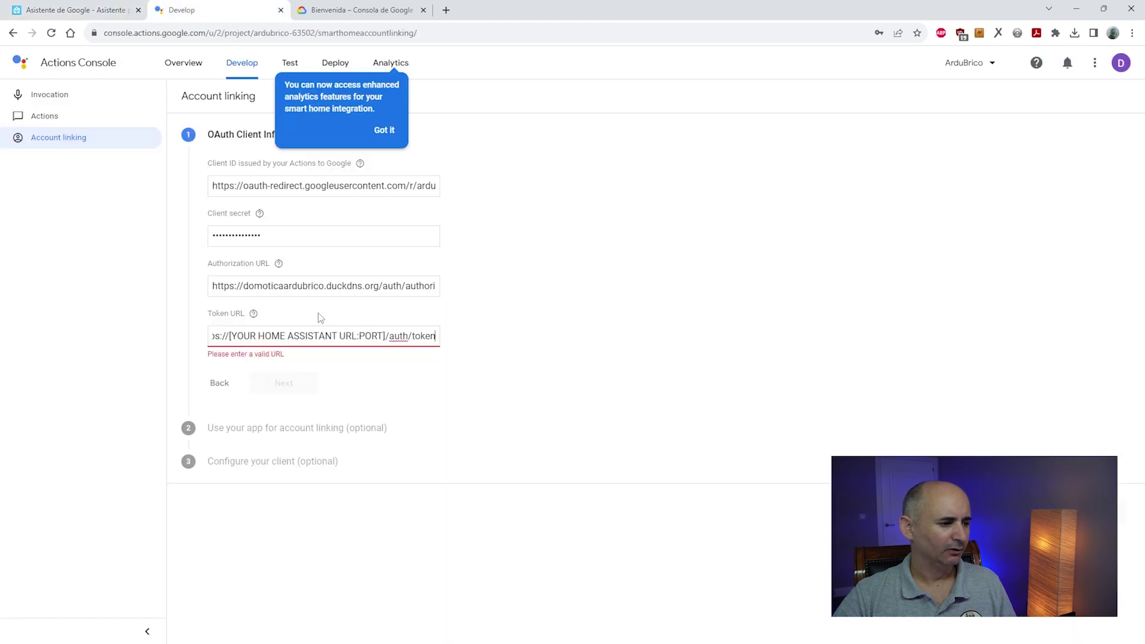
Replace the bracketed placeholder in the Token URL with the domain domoticaardubrico.duckdns.org copied from the Authorization URL.
{"action": "left_click_drag", "start_coordinate": [380, 287], "coordinate": [242, 281]}
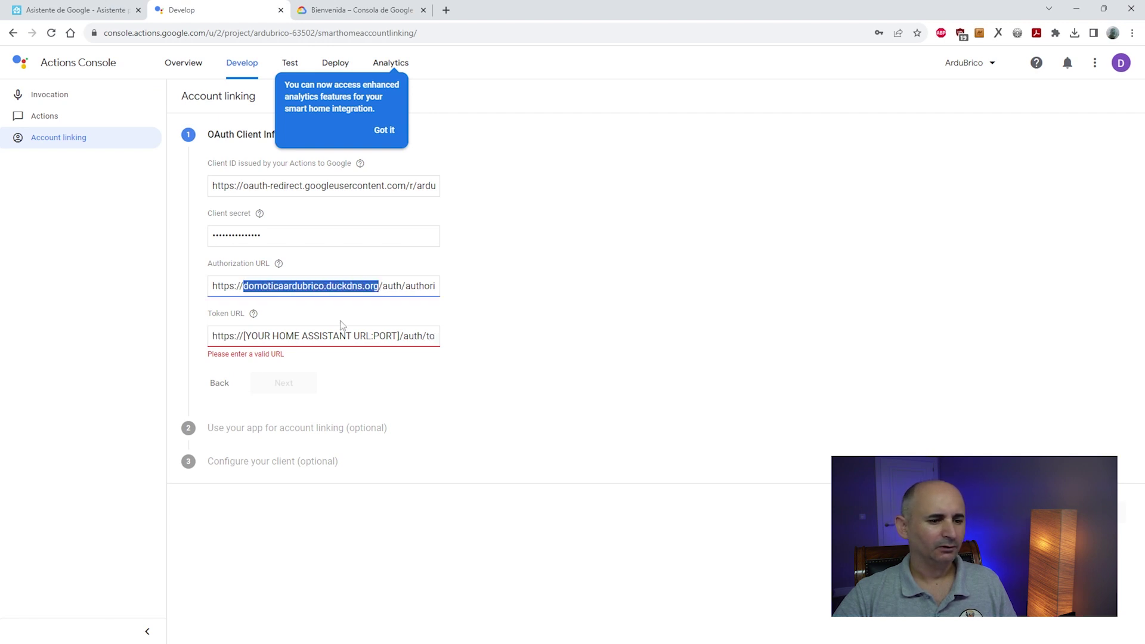
{"action": "left_click_drag", "start_coordinate": [400, 336], "coordinate": [255, 328]}
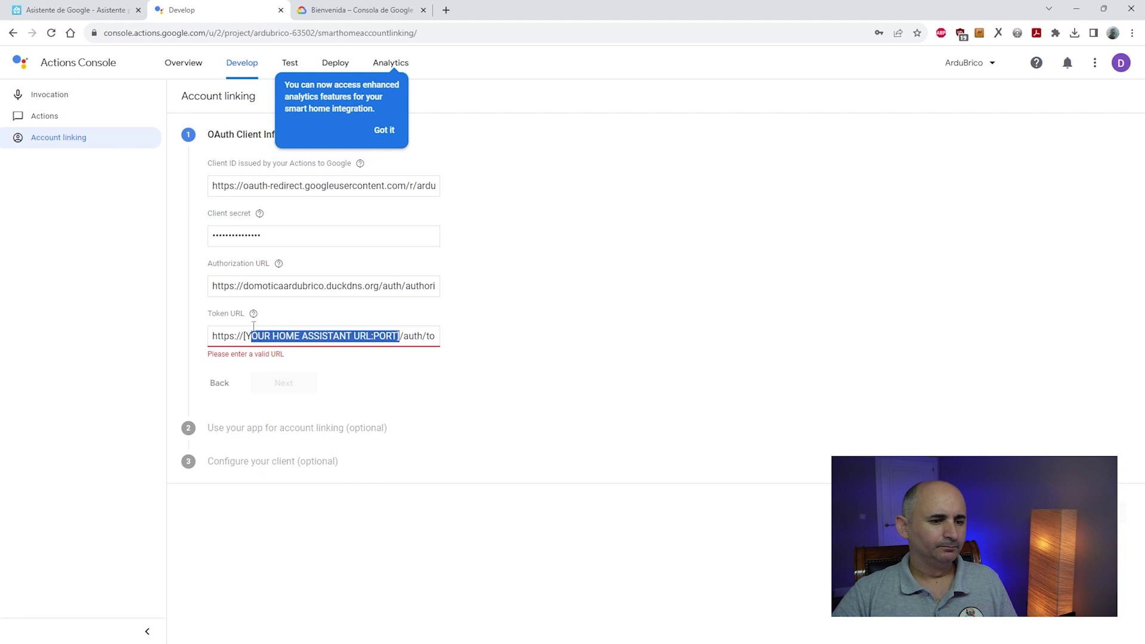
{"action": "key", "text": "BackSpace"}
{"action": "key", "text": "ctrl+v"}
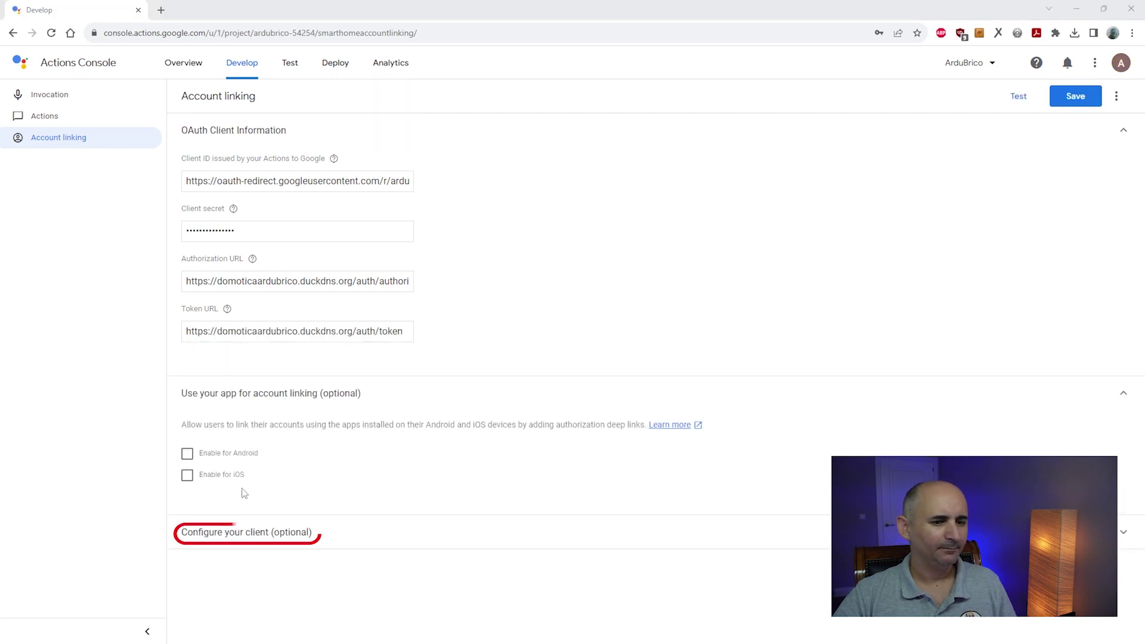
Expand the optional client configuration and add the scopes email and name.
{"action": "left_click", "coordinate": [247, 535]}
{"action": "scroll", "coordinate": [256, 537], "scroll_direction": "down", "scroll_amount": 1}
{"action": "left_click", "coordinate": [271, 538]}
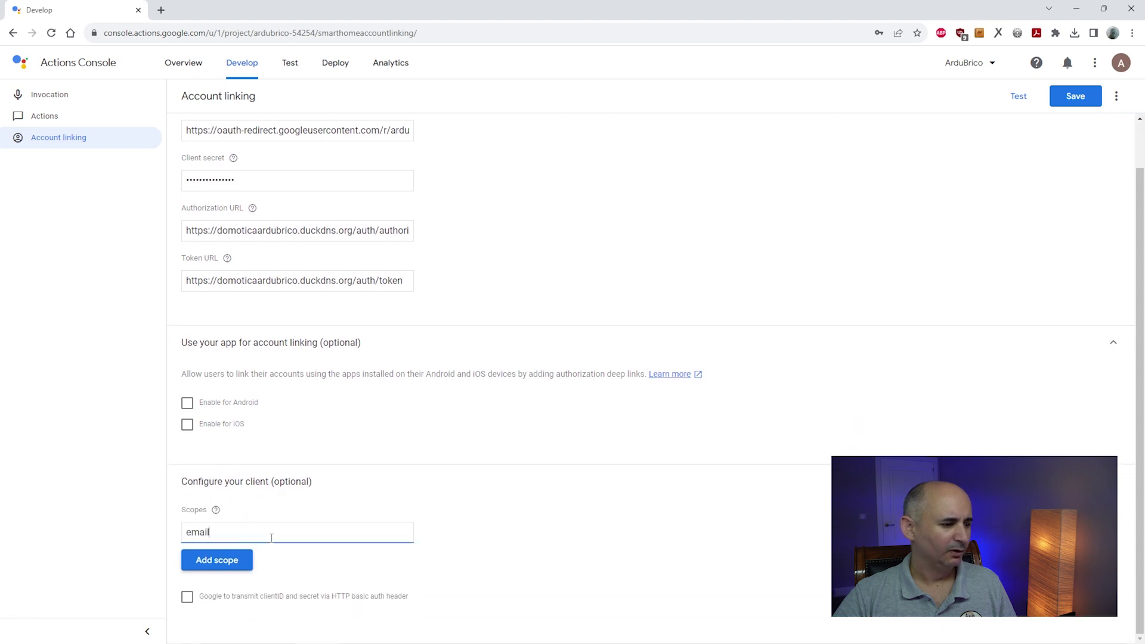
{"action": "left_click", "coordinate": [246, 559]}
{"action": "left_click", "coordinate": [242, 554]}
{"action": "type", "text": "name"}
{"action": "left_click", "coordinate": [233, 578]}
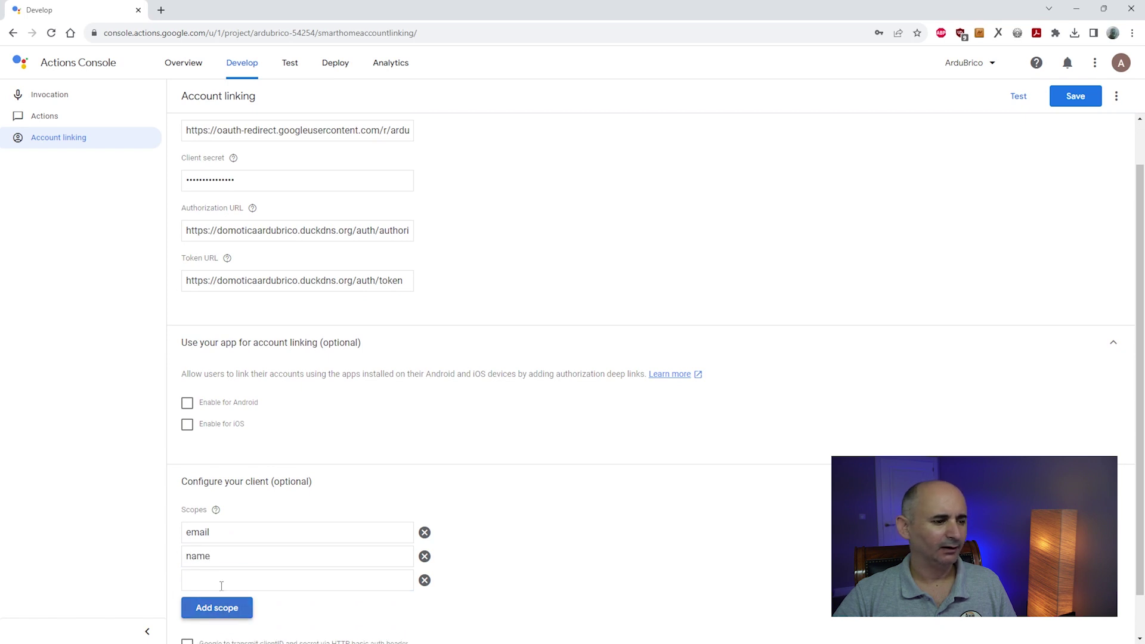
Generate the draft test version of the project and save the account linking settings.
{"action": "scroll", "coordinate": [406, 561], "scroll_direction": "down", "scroll_amount": 1}
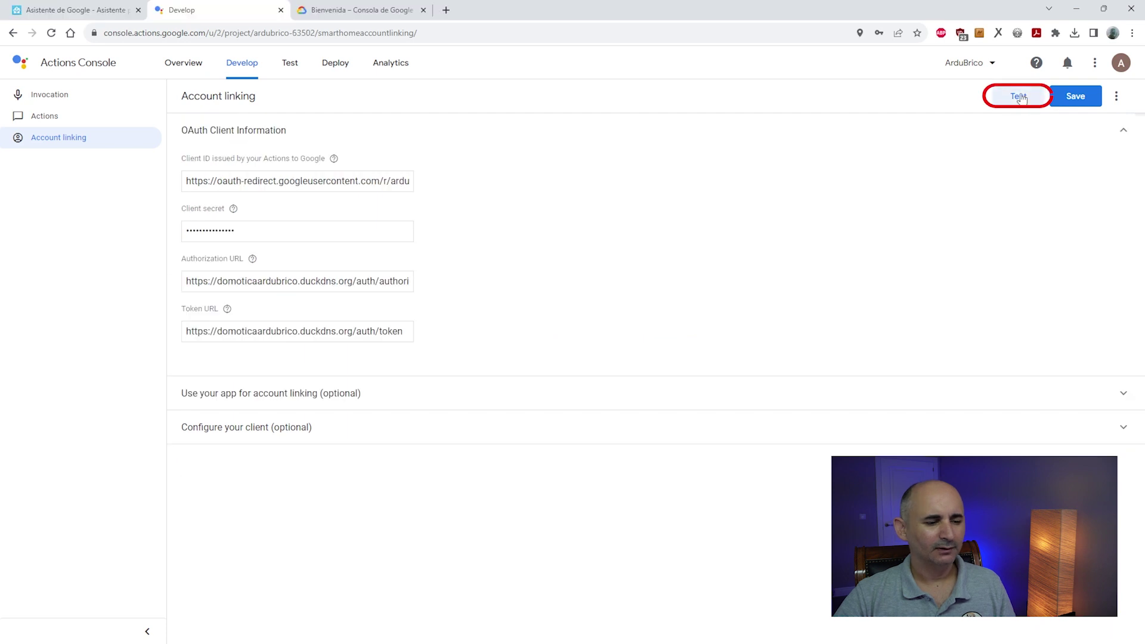
{"action": "left_click", "coordinate": [1019, 96]}
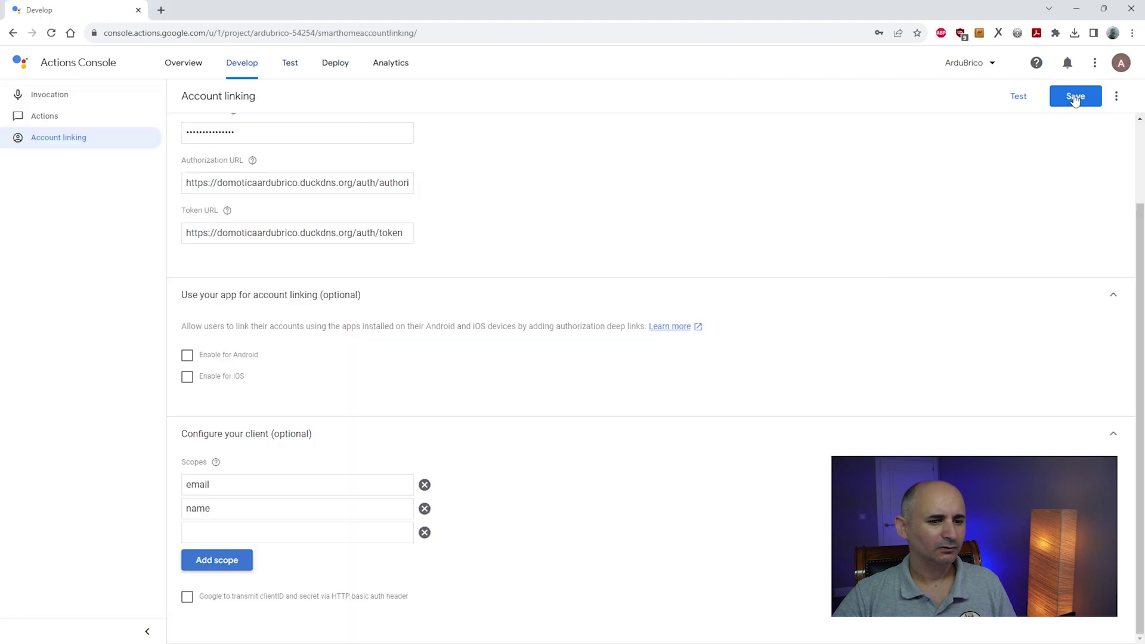
{"action": "left_click", "coordinate": [1074, 99]}
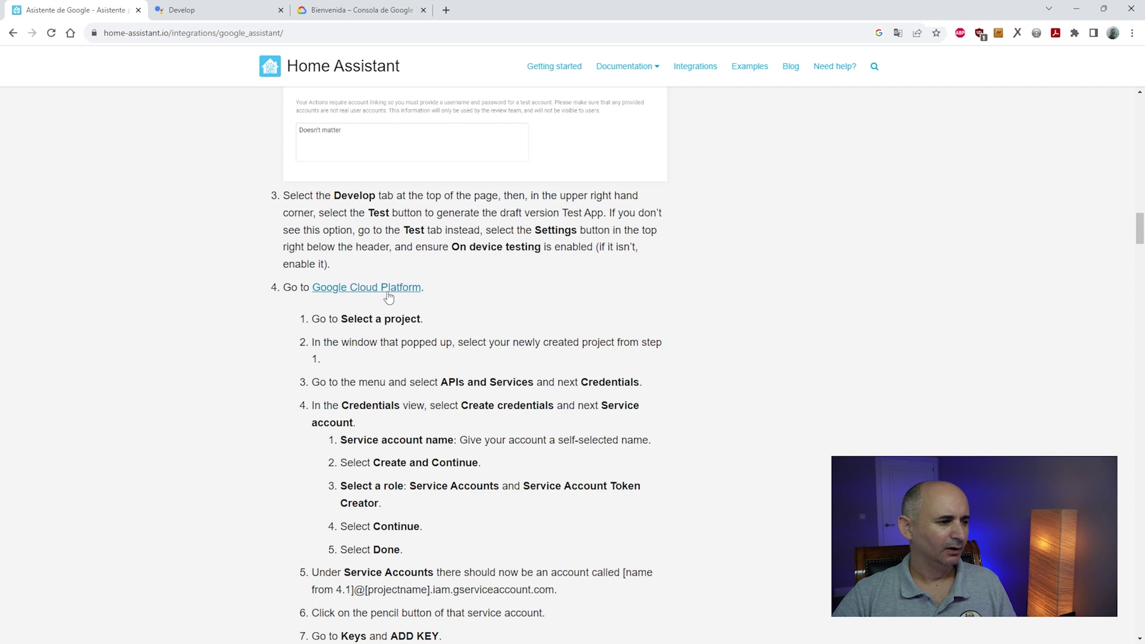
Go to Google Cloud Platform from the guide, select the ArduBrico project and open its API credentials.
{"action": "left_click", "coordinate": [363, 289]}
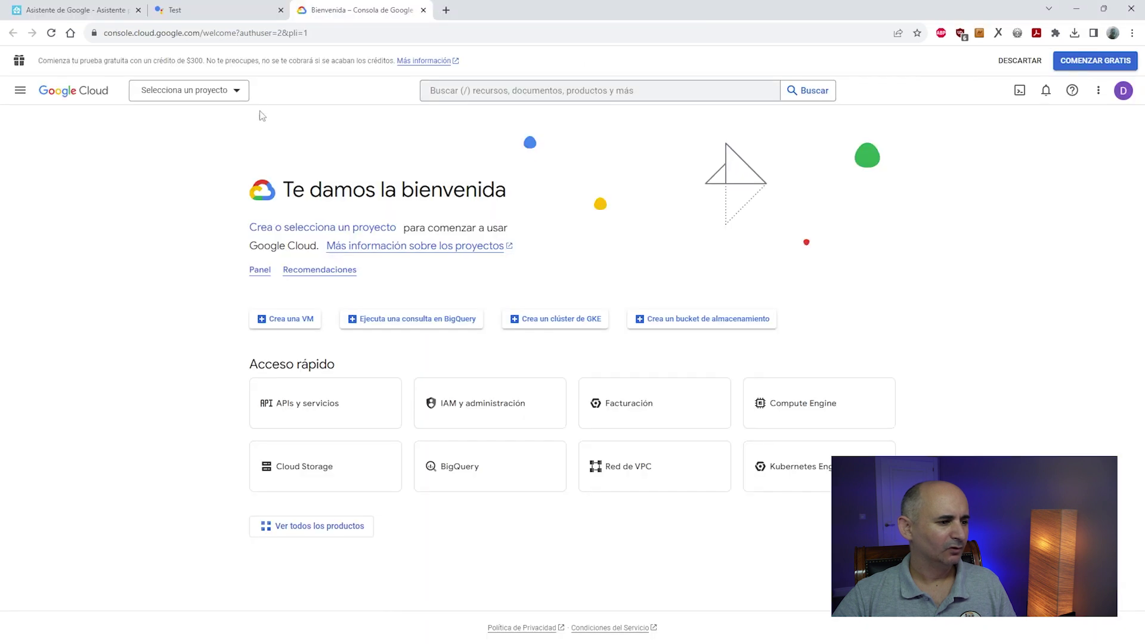
{"action": "left_click", "coordinate": [228, 92]}
{"action": "left_click", "coordinate": [440, 310]}
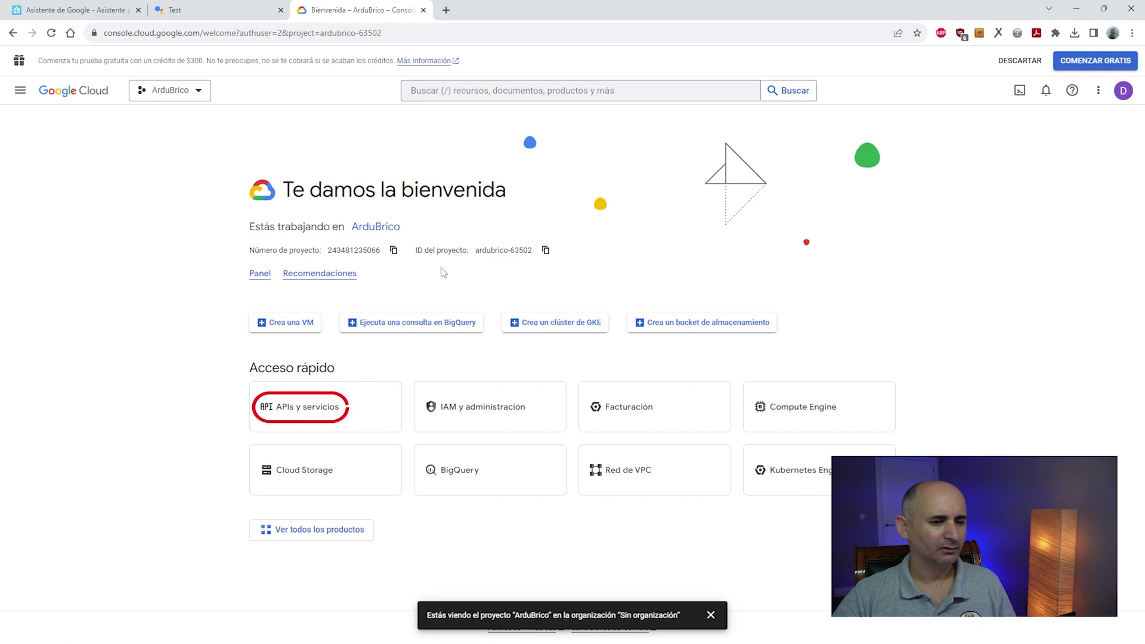
{"action": "left_click", "coordinate": [326, 414]}
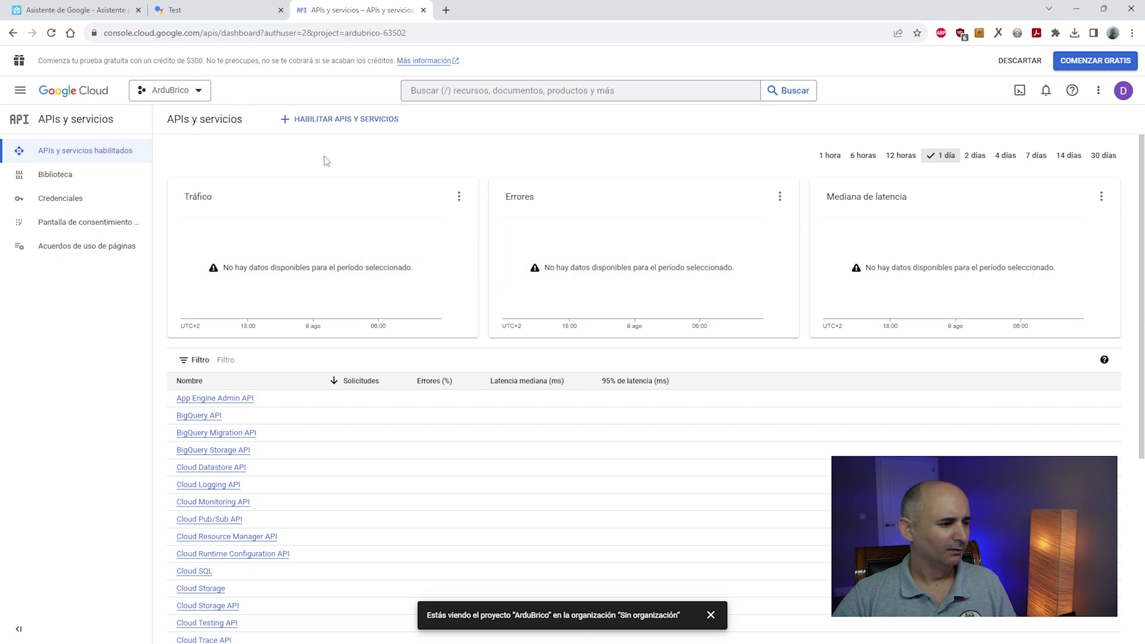
{"action": "left_click", "coordinate": [132, 198]}
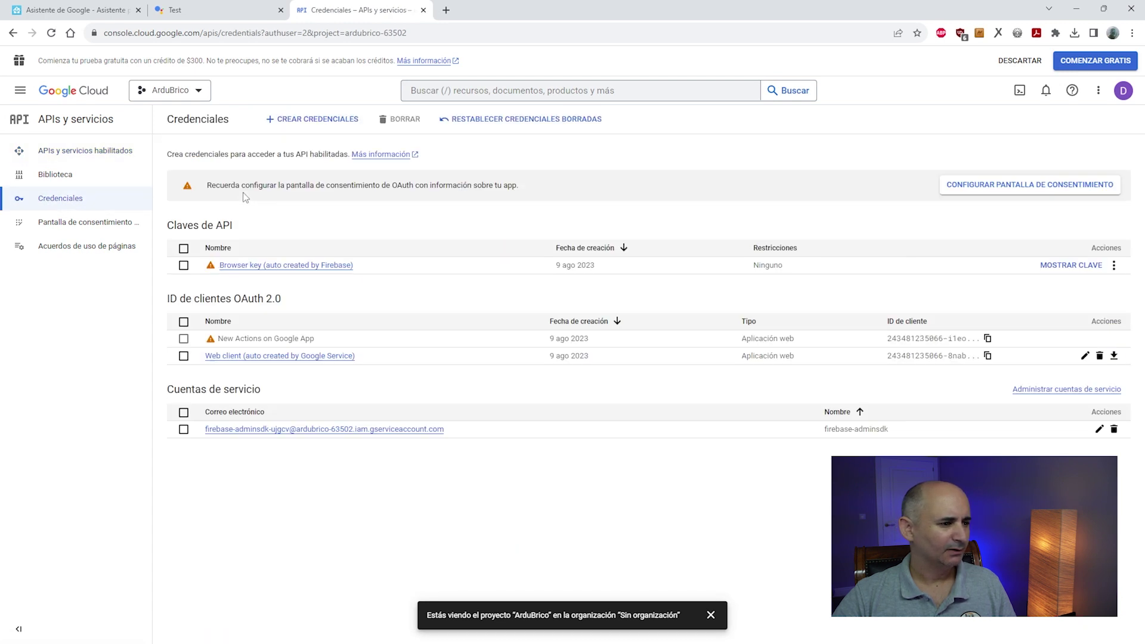
Create a new service account credential named ArduBrico and continue to its project access settings.
{"action": "left_click", "coordinate": [323, 121]}
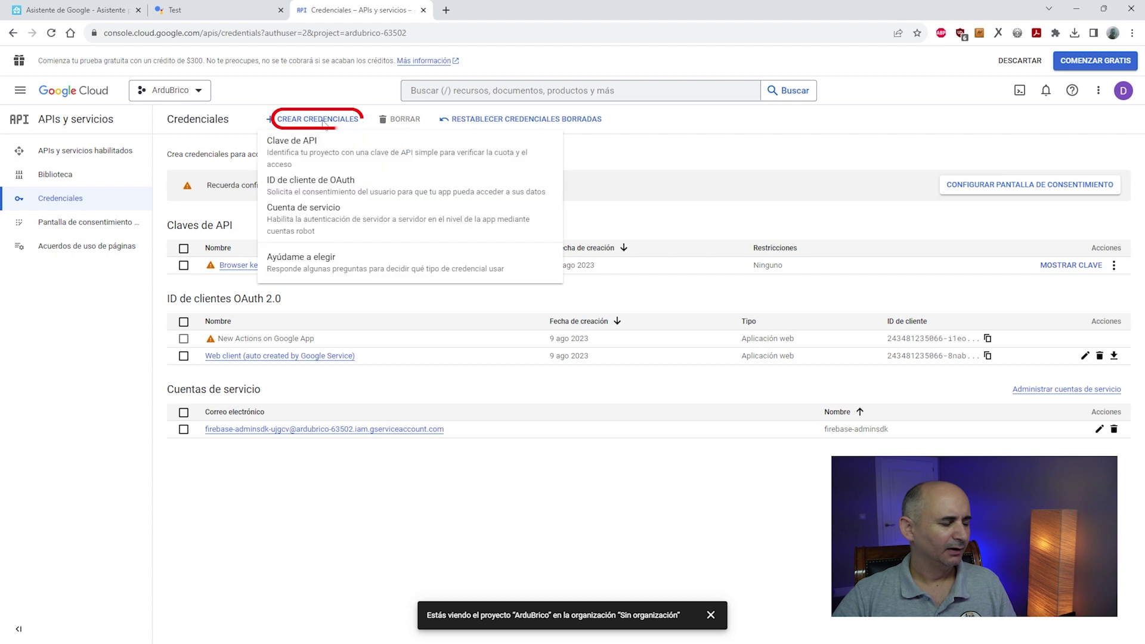
{"action": "left_click", "coordinate": [316, 219]}
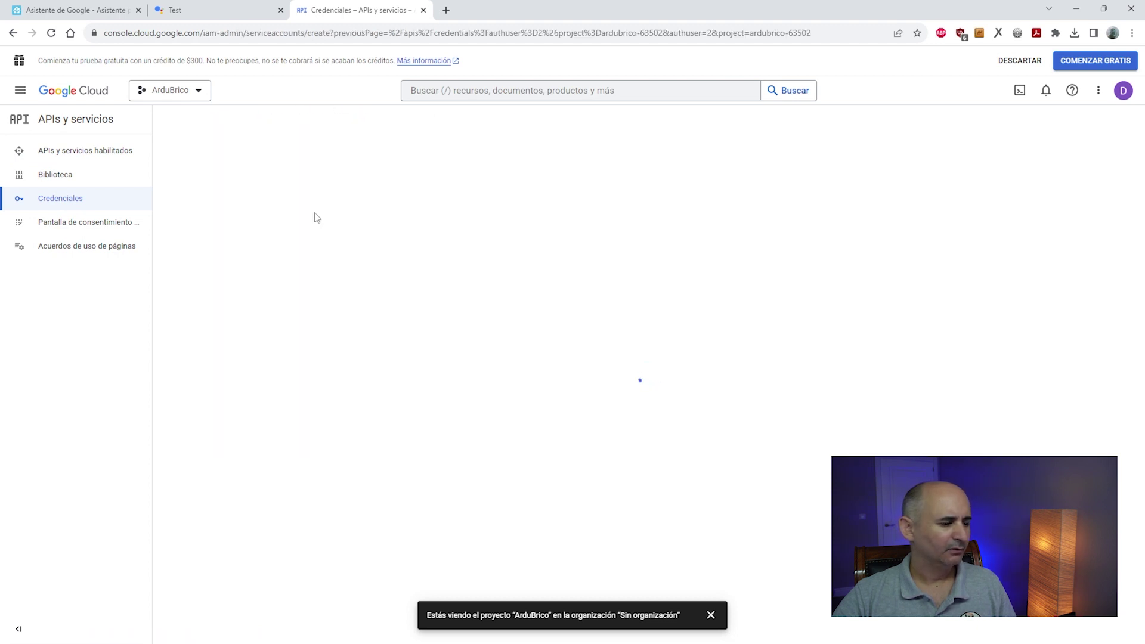
{"action": "left_click", "coordinate": [317, 189]}
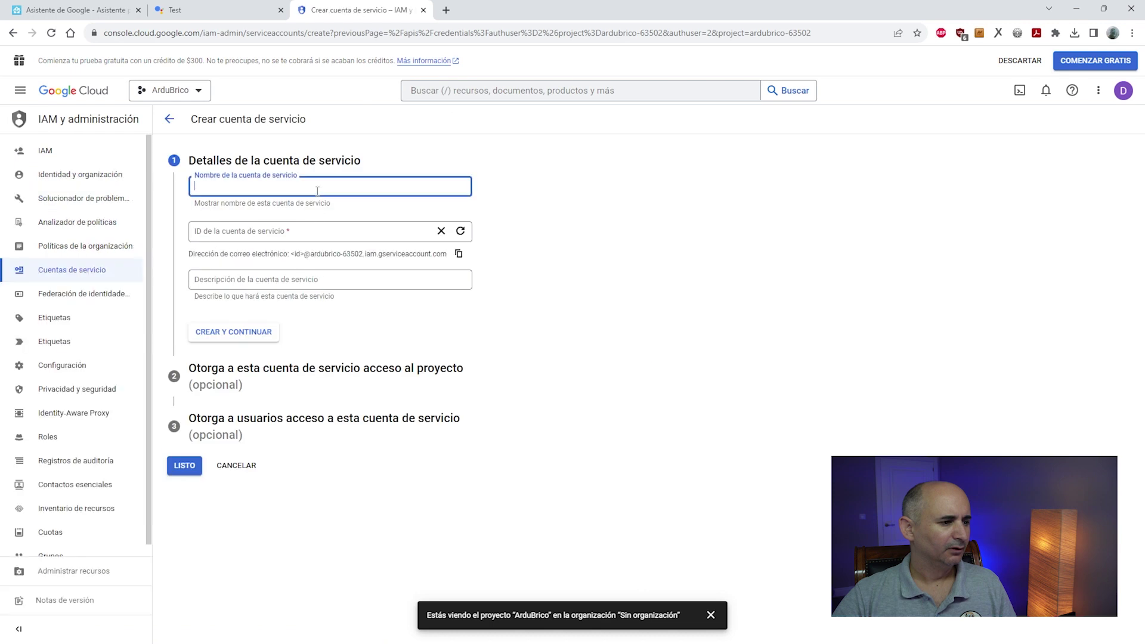
{"action": "type", "text": "ArduBrico"}
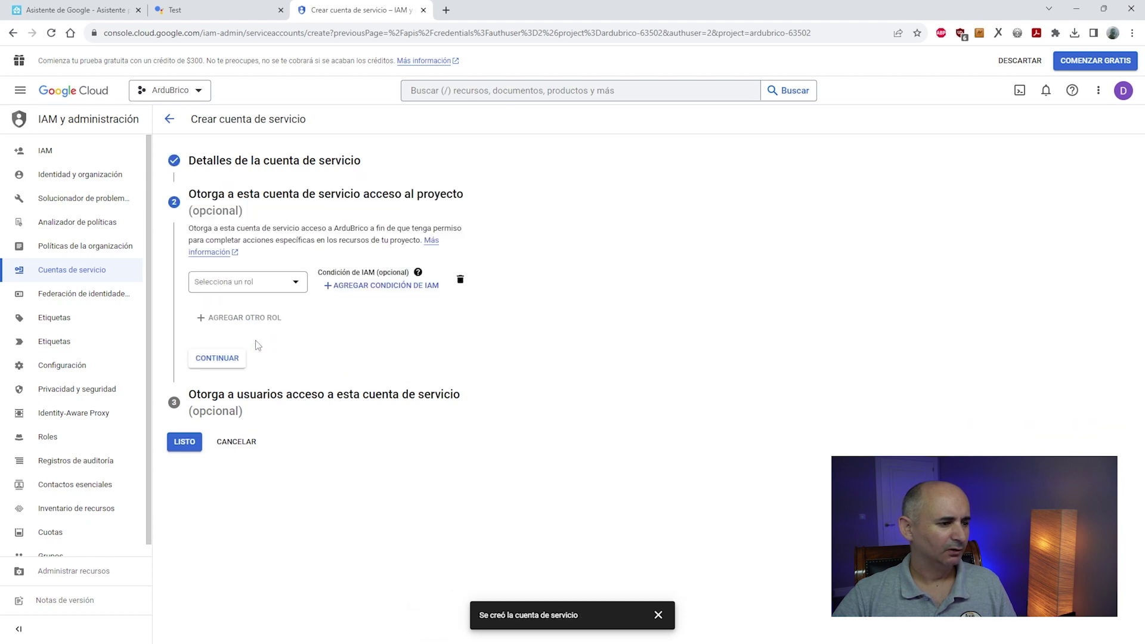
Grant the service account the role Creador de tokens de cuenta de servicio and finish creating it.
{"action": "left_click", "coordinate": [264, 284]}
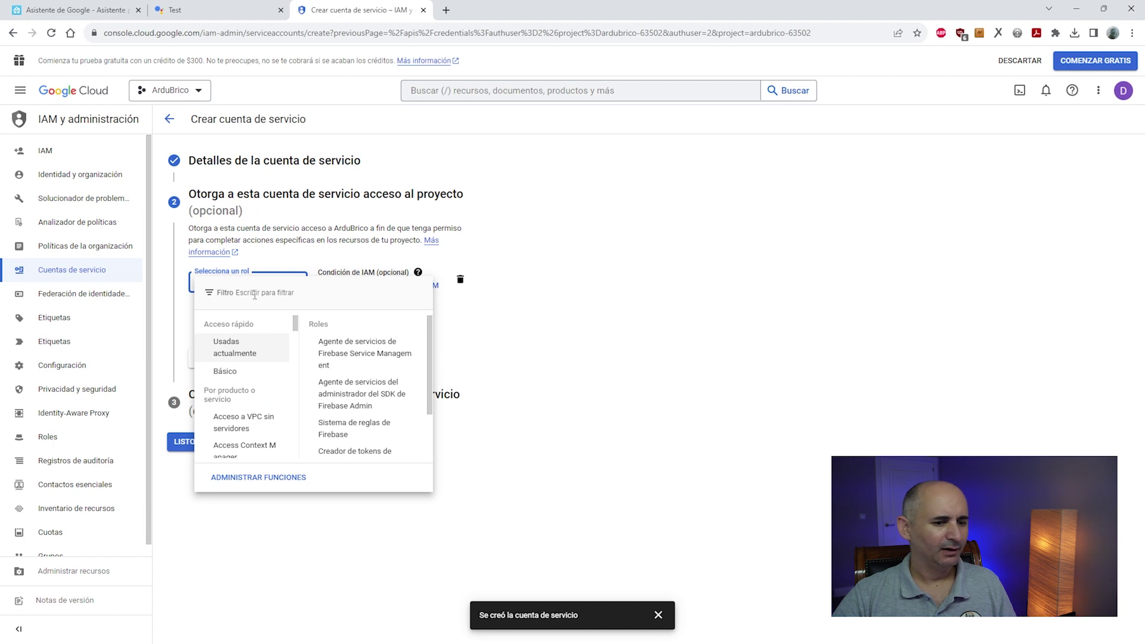
{"action": "type", "text": "token"}
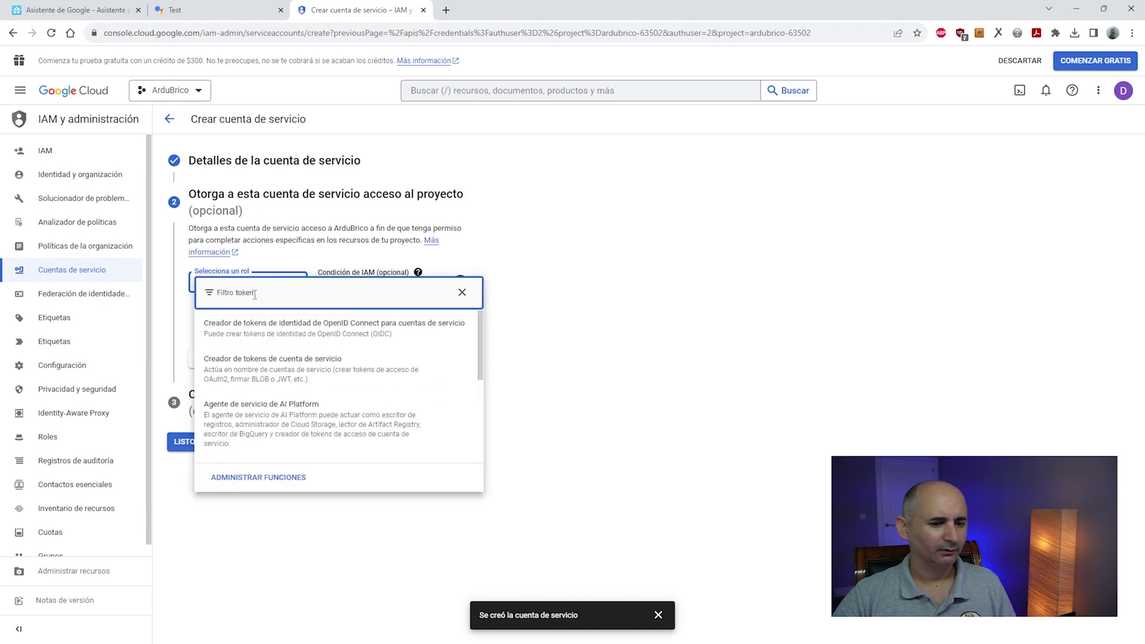
{"action": "left_click", "coordinate": [292, 374]}
{"action": "left_click", "coordinate": [218, 397]}
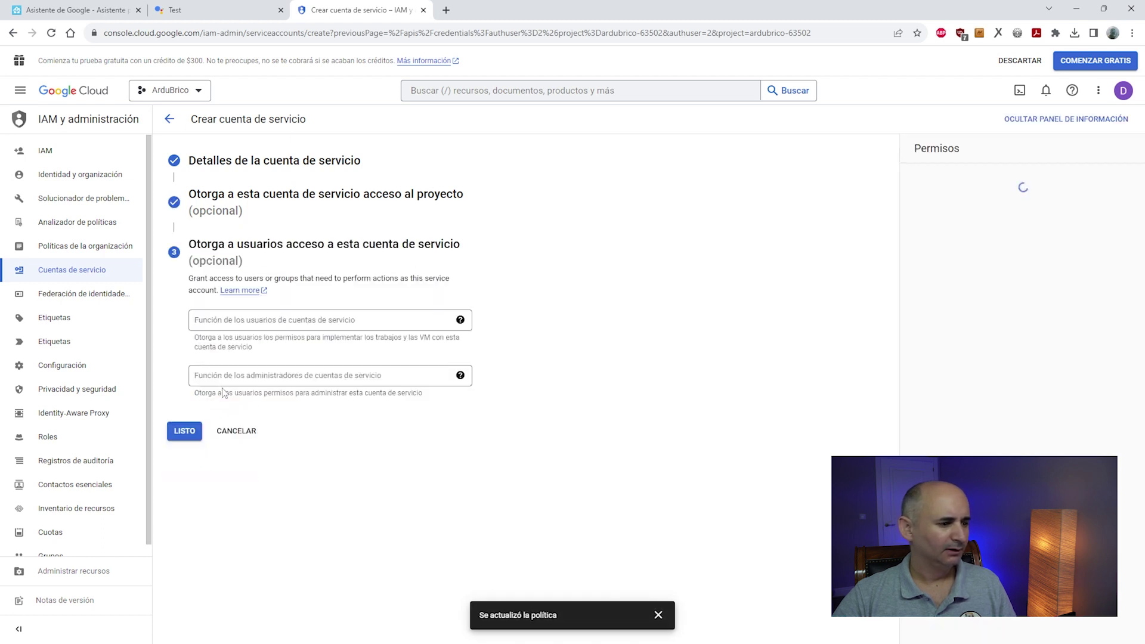
{"action": "left_click", "coordinate": [184, 427]}
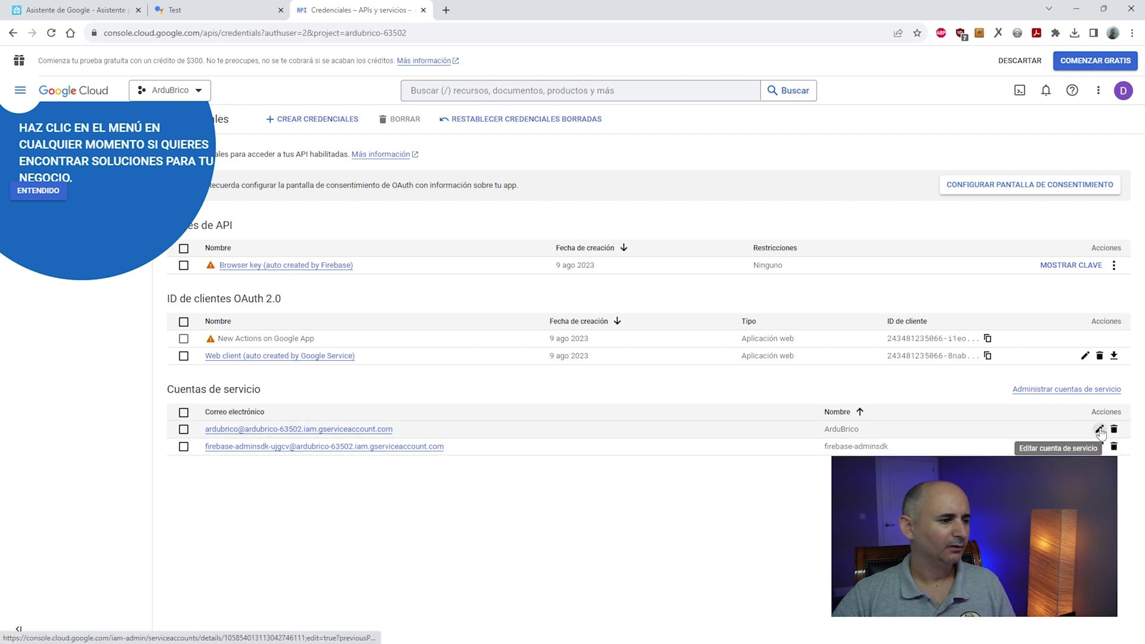
Open the ArduBrico service account's keys and create a new private key of type JSON.
{"action": "left_click", "coordinate": [1101, 430]}
{"action": "left_click", "coordinate": [306, 156]}
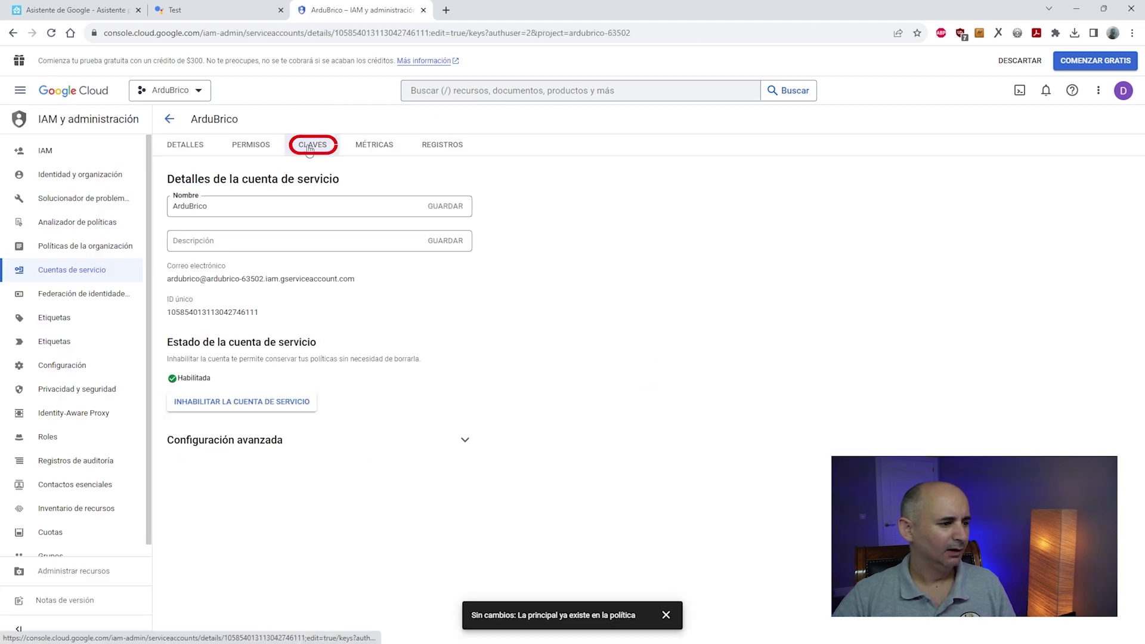
{"action": "left_click", "coordinate": [207, 325]}
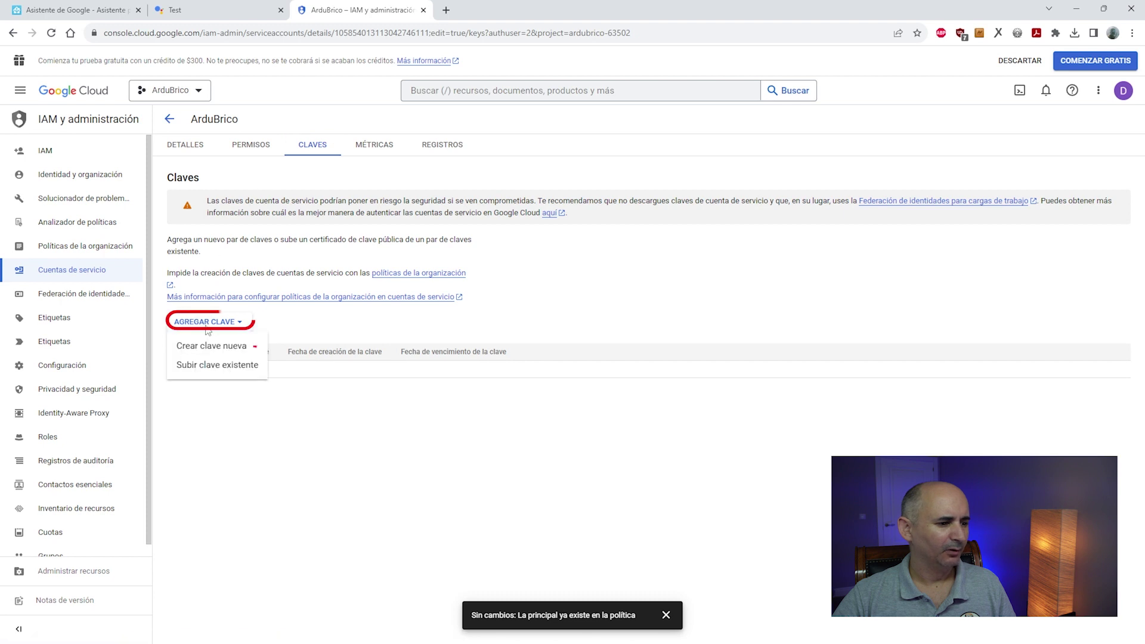
{"action": "left_click", "coordinate": [216, 349]}
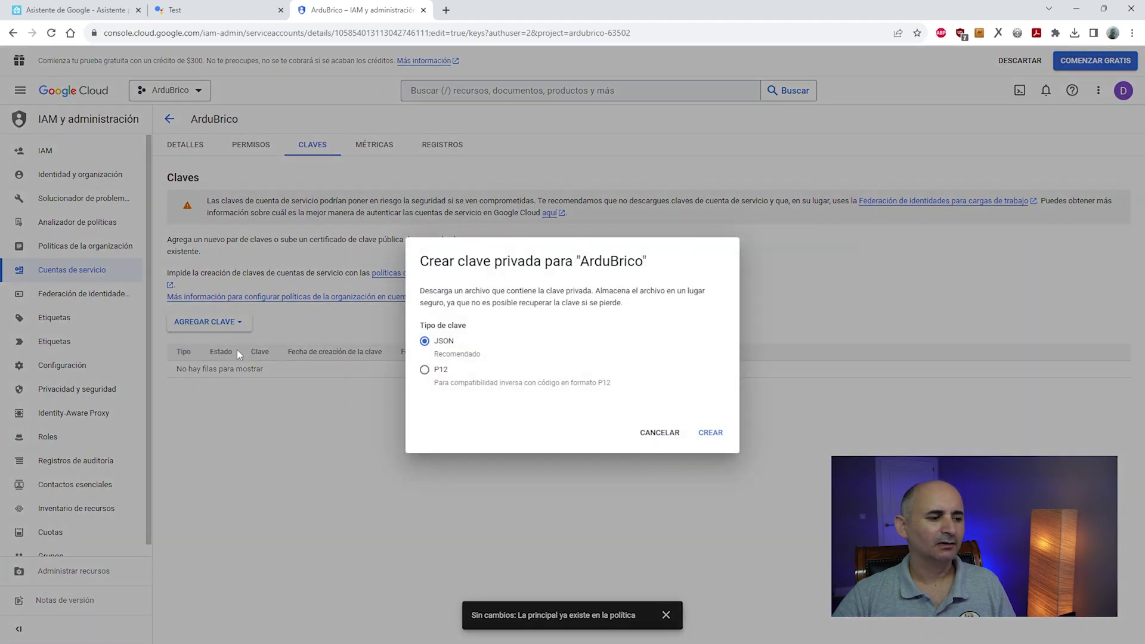
{"action": "left_click_drag", "start_coordinate": [455, 360], "coordinate": [473, 345]}
{"action": "left_click_drag", "start_coordinate": [729, 430], "coordinate": [732, 427]}
{"action": "left_click", "coordinate": [711, 433]}
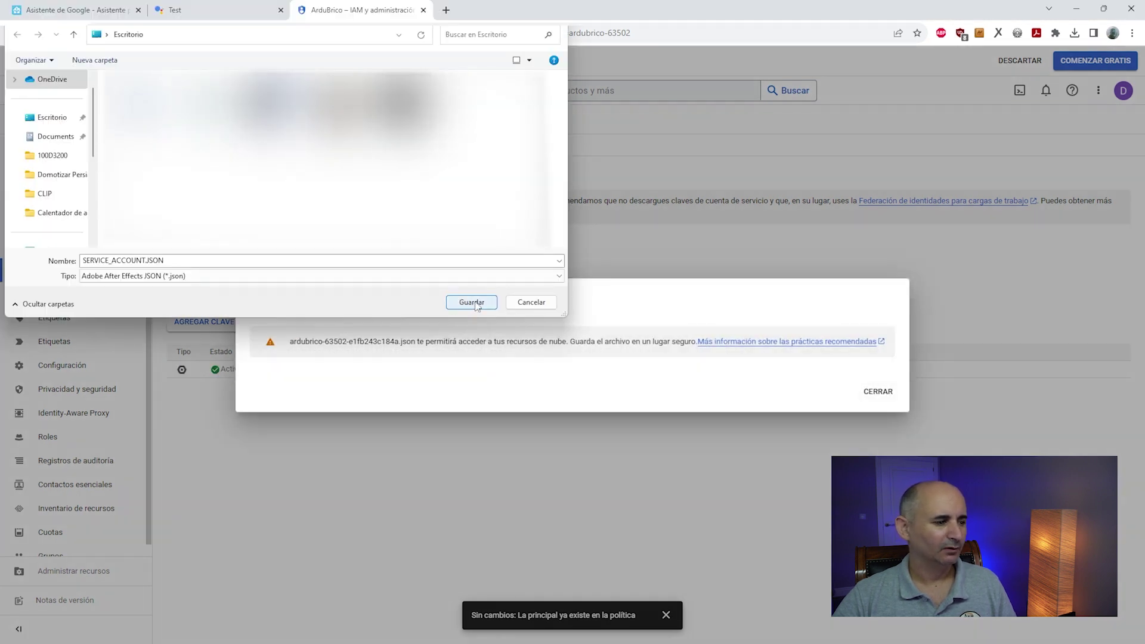
Save the private key file to the Escritorio folder as SERVICE_ACCOUNT.JSON, replacing the existing file.
{"action": "double_click", "coordinate": [173, 262]}
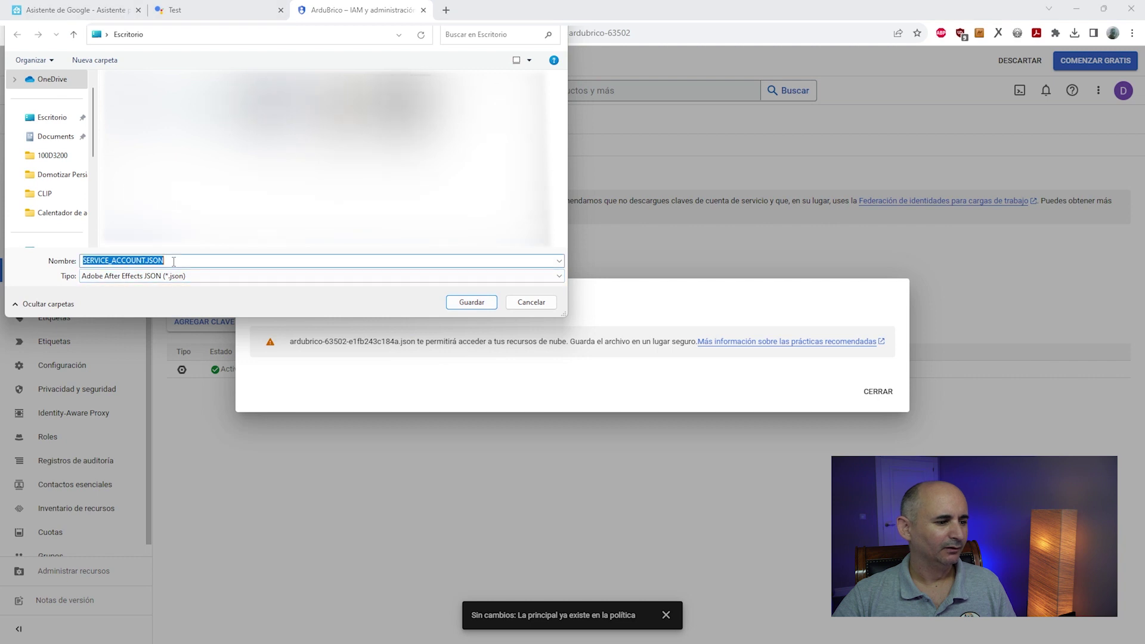
{"action": "left_click", "coordinate": [472, 300]}
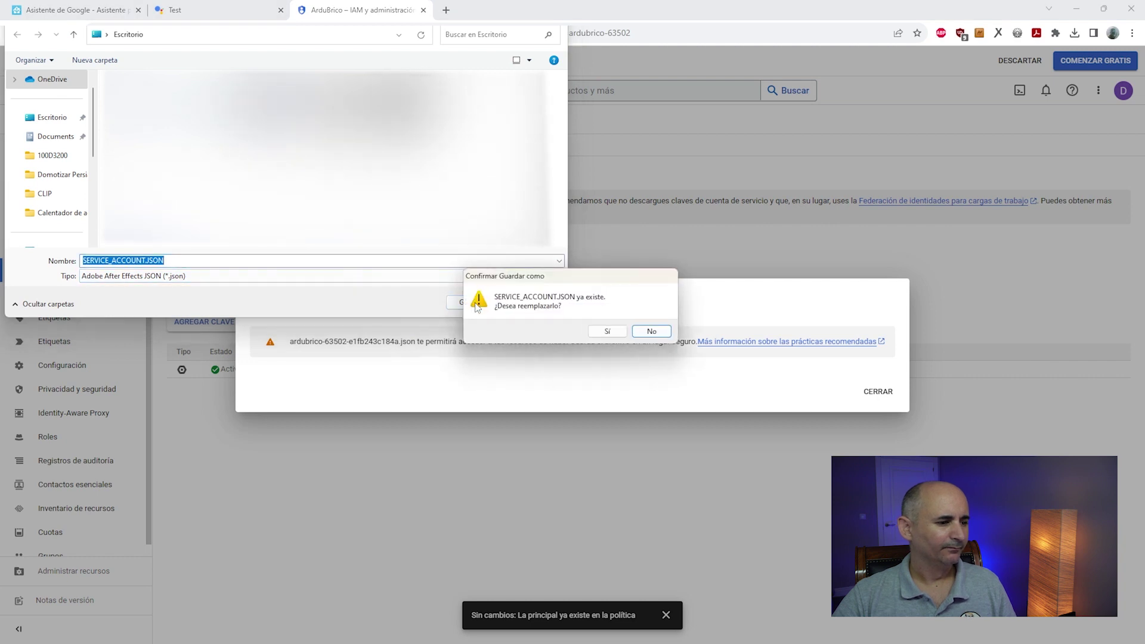
{"action": "left_click", "coordinate": [608, 332]}
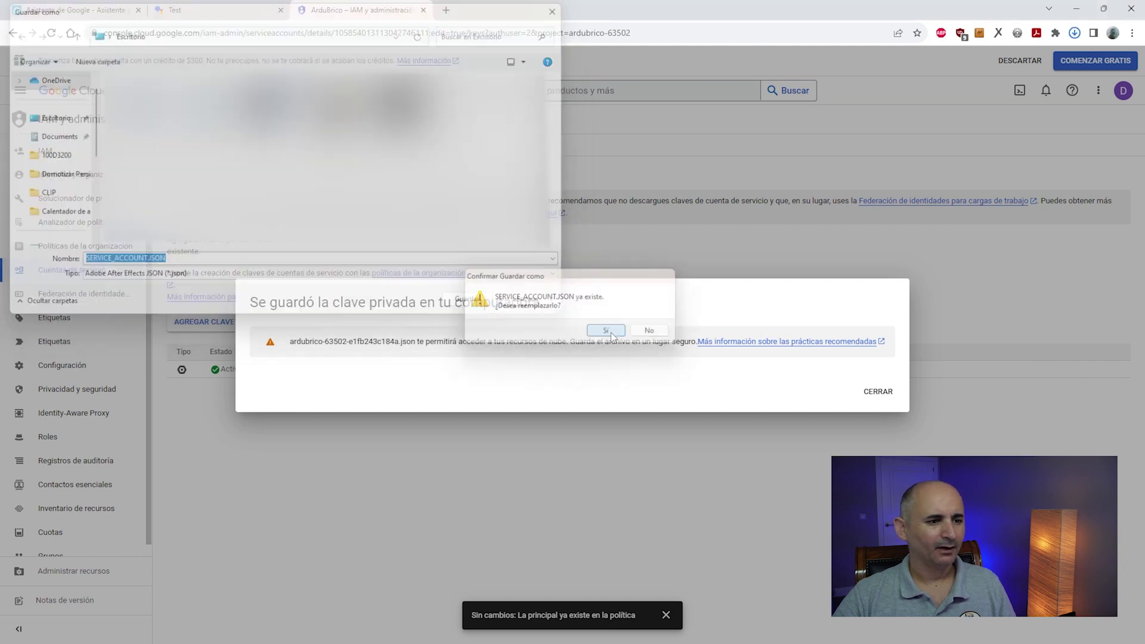
Dismiss the saved-key notice, return to the Google Cloud home page, and find and enable the HomeGraph API for the ArduBrico project.
{"action": "left_click", "coordinate": [876, 393]}
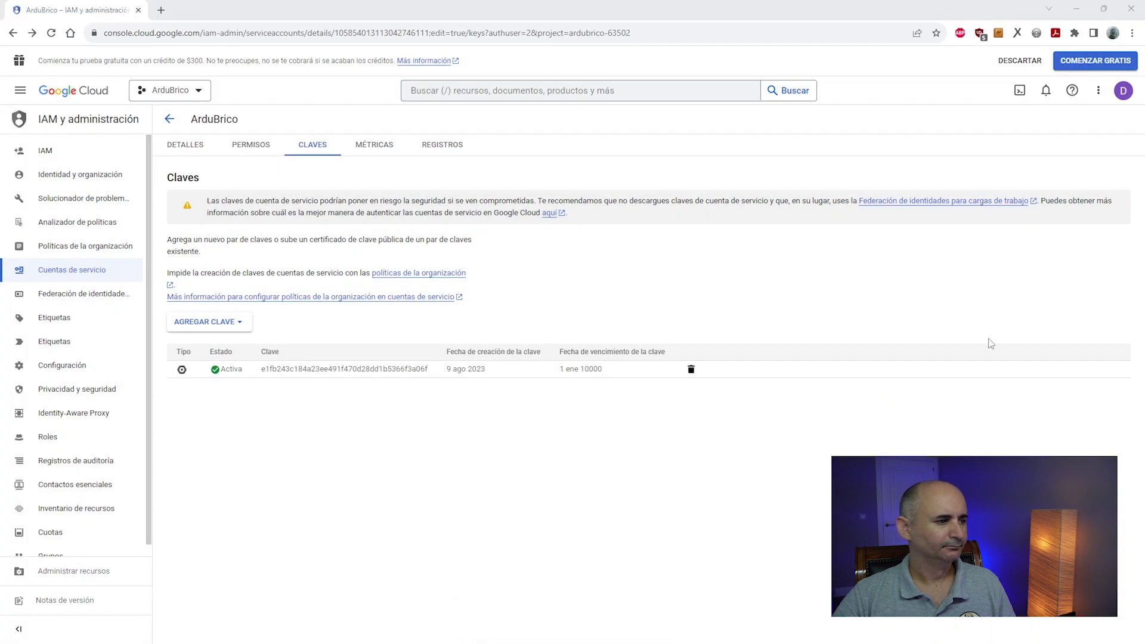
{"action": "left_click", "coordinate": [80, 96]}
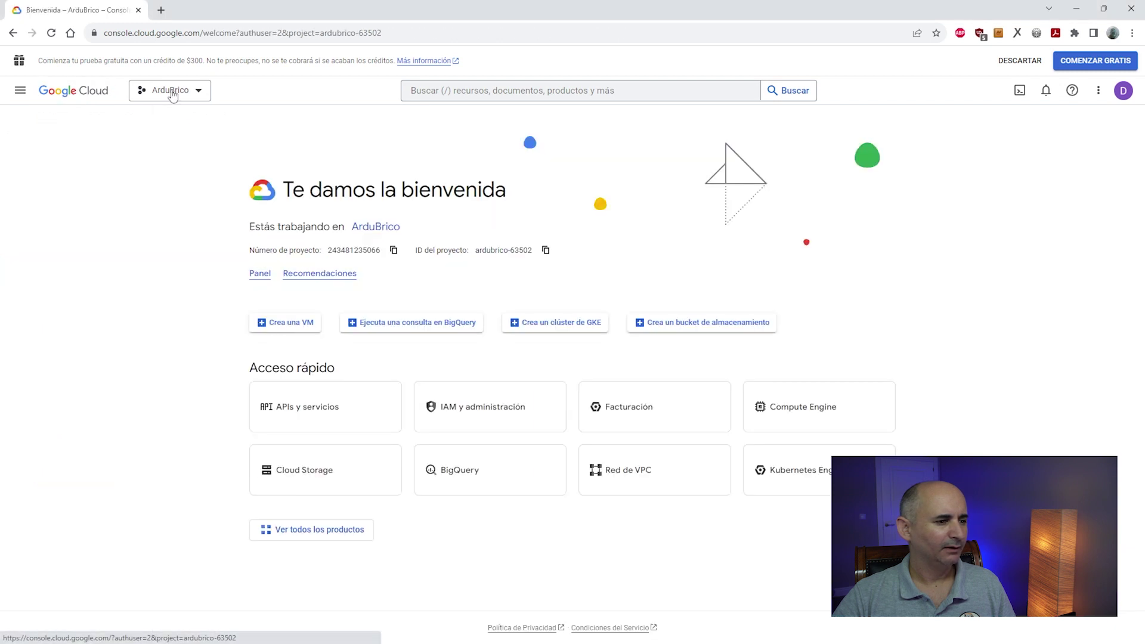
{"action": "key", "text": "alt+Tab"}
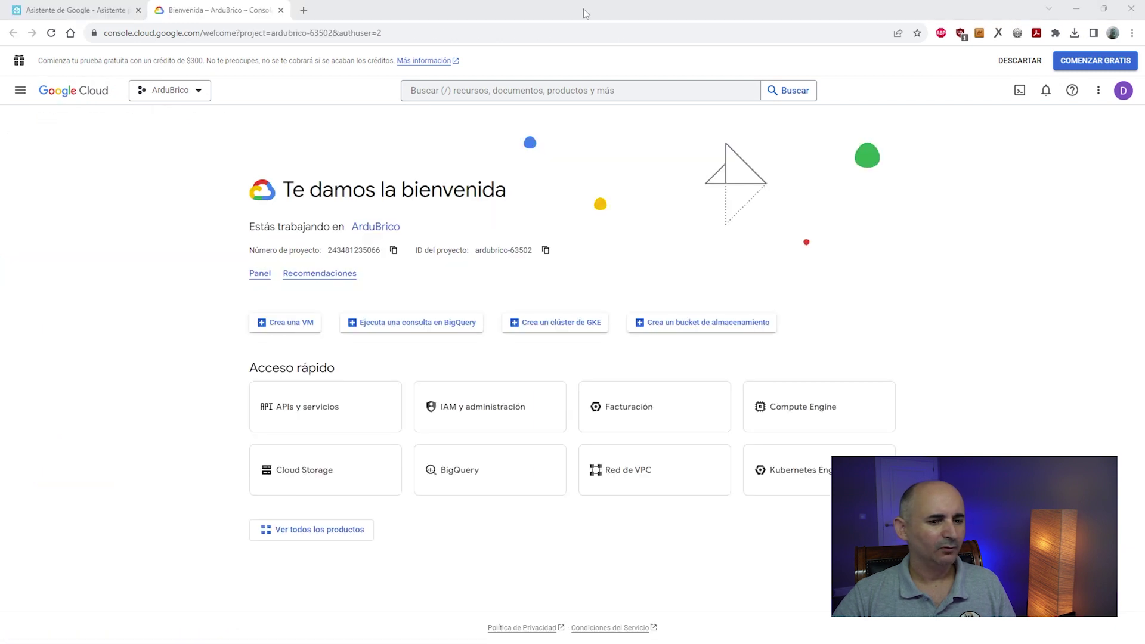
{"action": "left_click", "coordinate": [480, 91]}
{"action": "type", "text": "homegraph"}
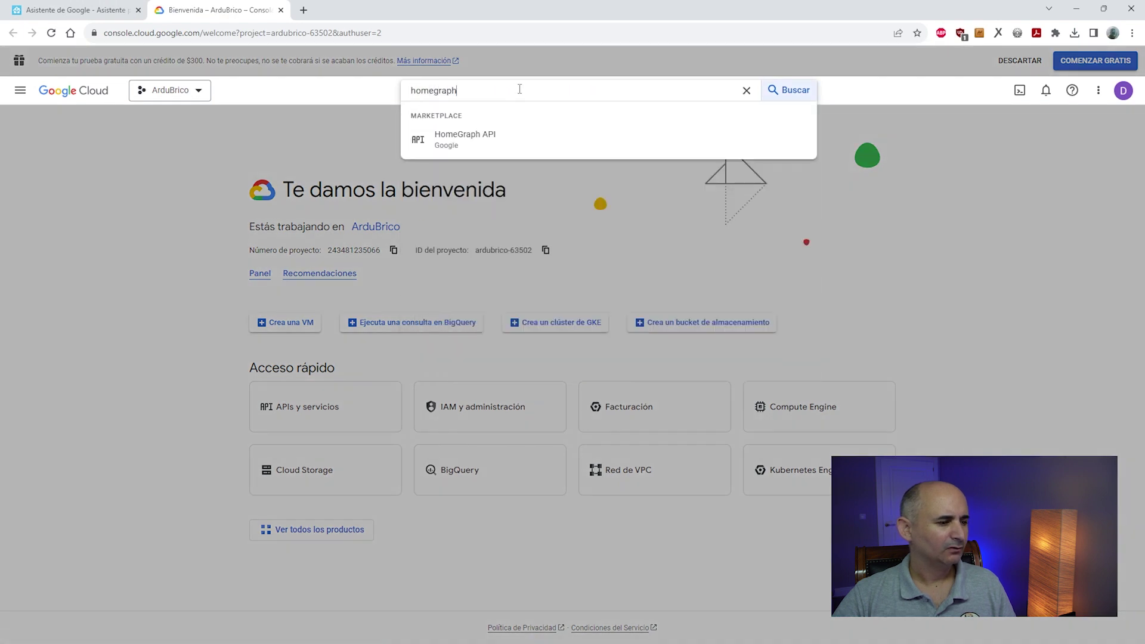
{"action": "left_click", "coordinate": [476, 144]}
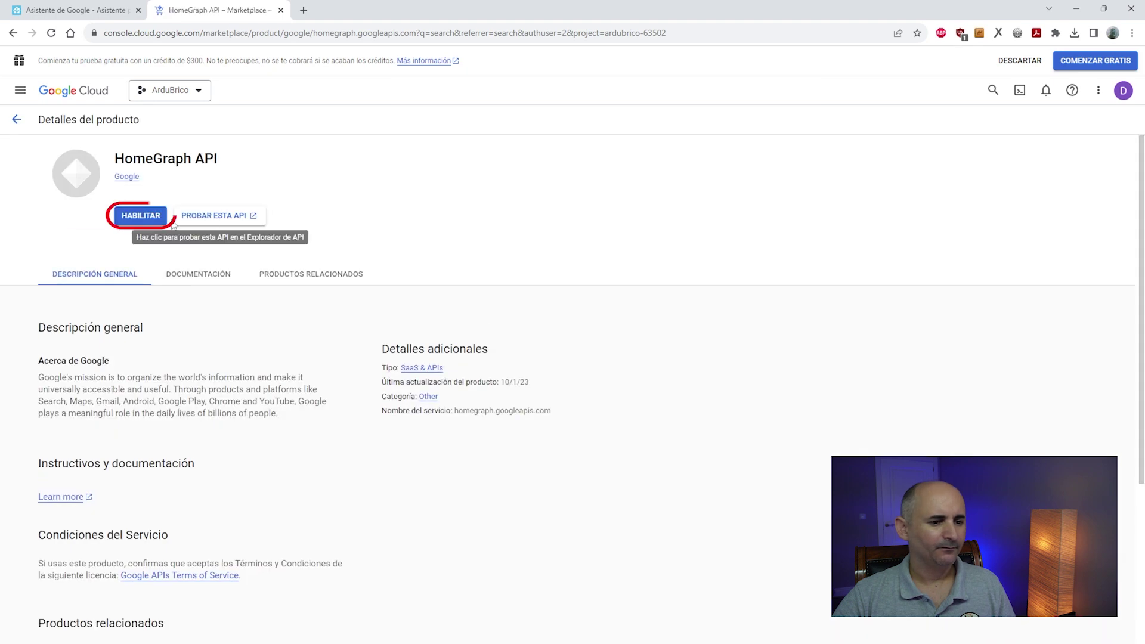
{"action": "left_click", "coordinate": [152, 218]}
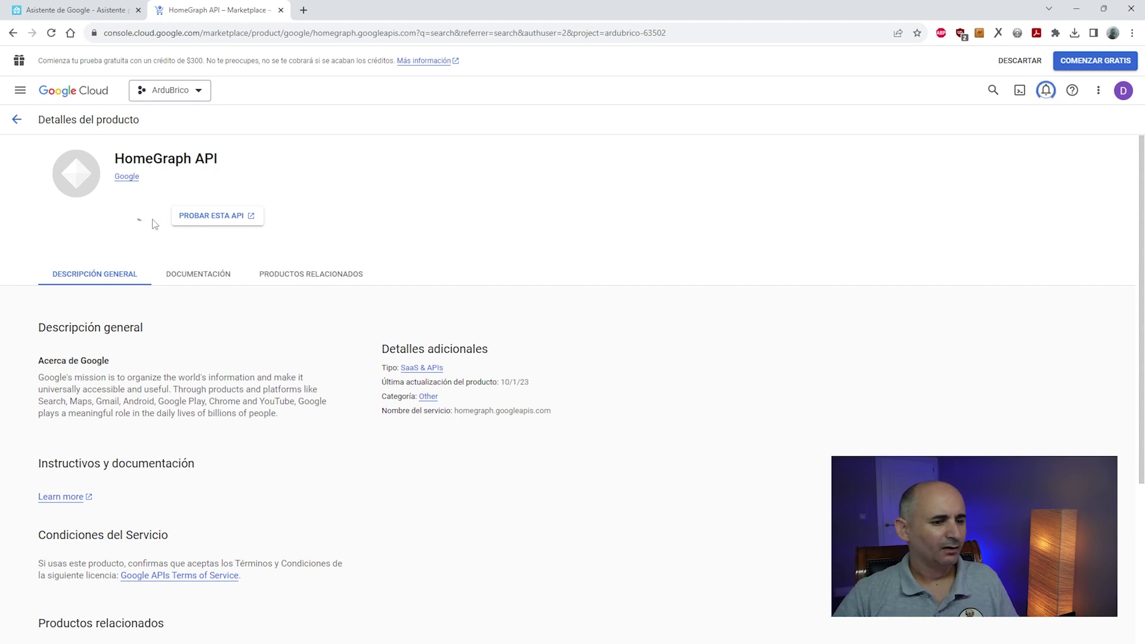
Open Home Assistant at 192.168.1.65:8123 in a new browser tab and go to its settings (Ajustes).
{"action": "left_click", "coordinate": [63, 7]}
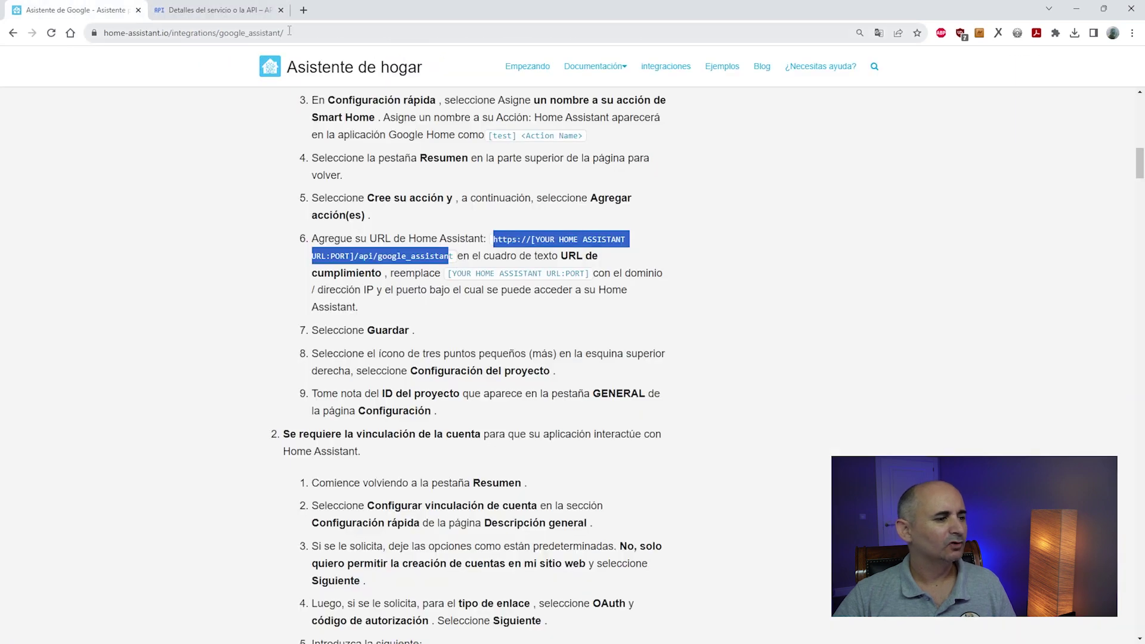
{"action": "left_click", "coordinate": [304, 9]}
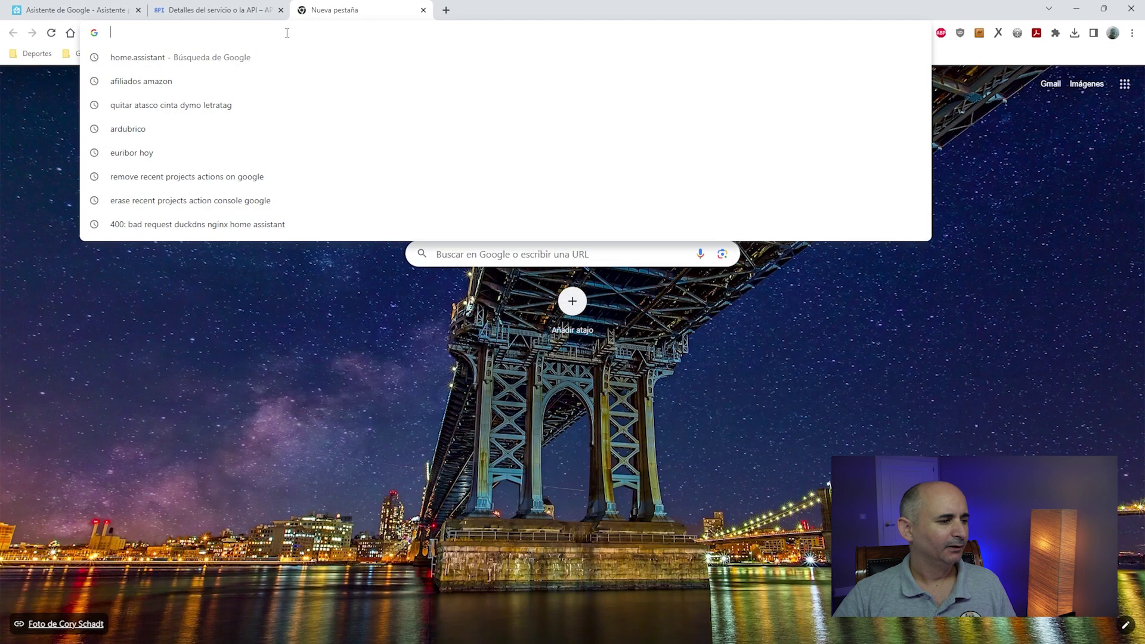
{"action": "type", "text": "192"}
{"action": "key", "text": "Return"}
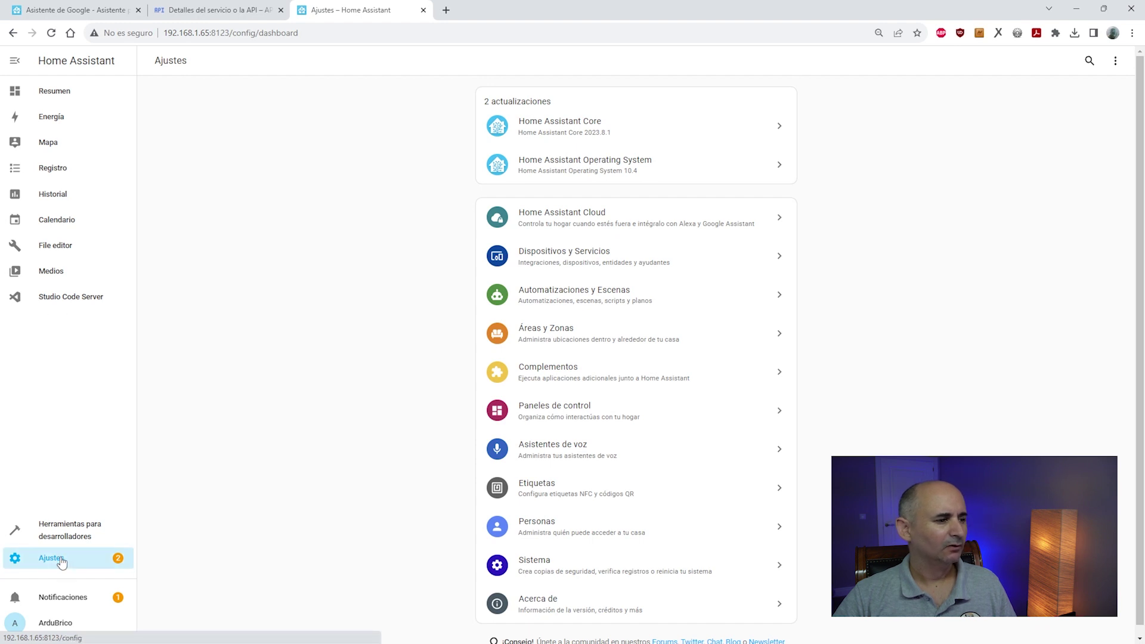
Search the Home Assistant add-on store for "file" and open the File editor add-on's information page.
{"action": "left_click", "coordinate": [562, 368]}
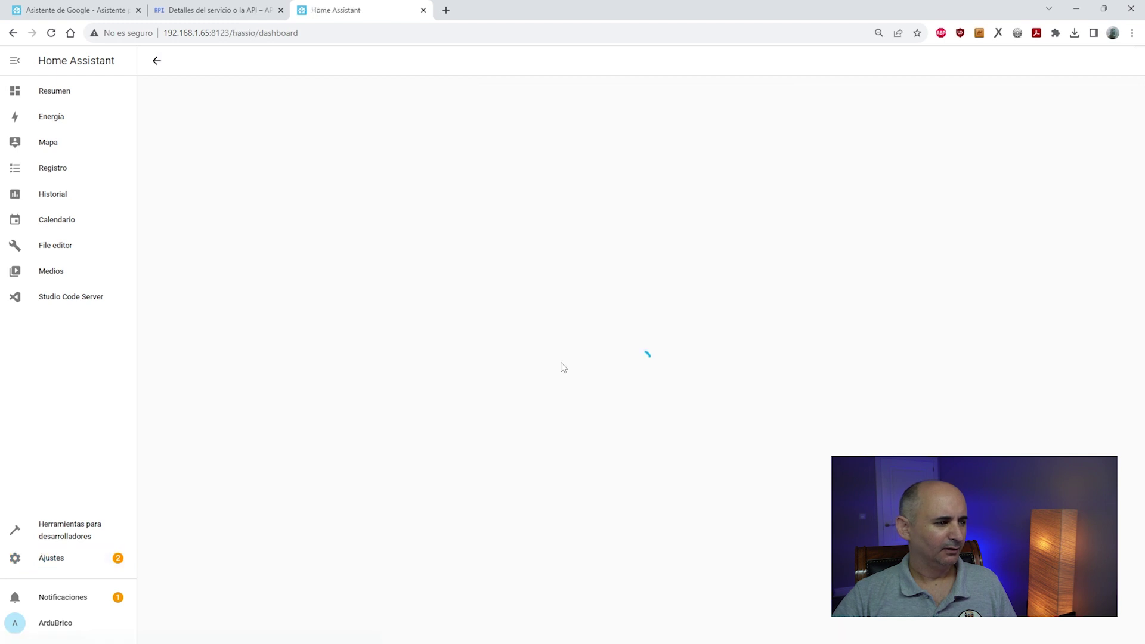
{"action": "left_click", "coordinate": [1090, 628]}
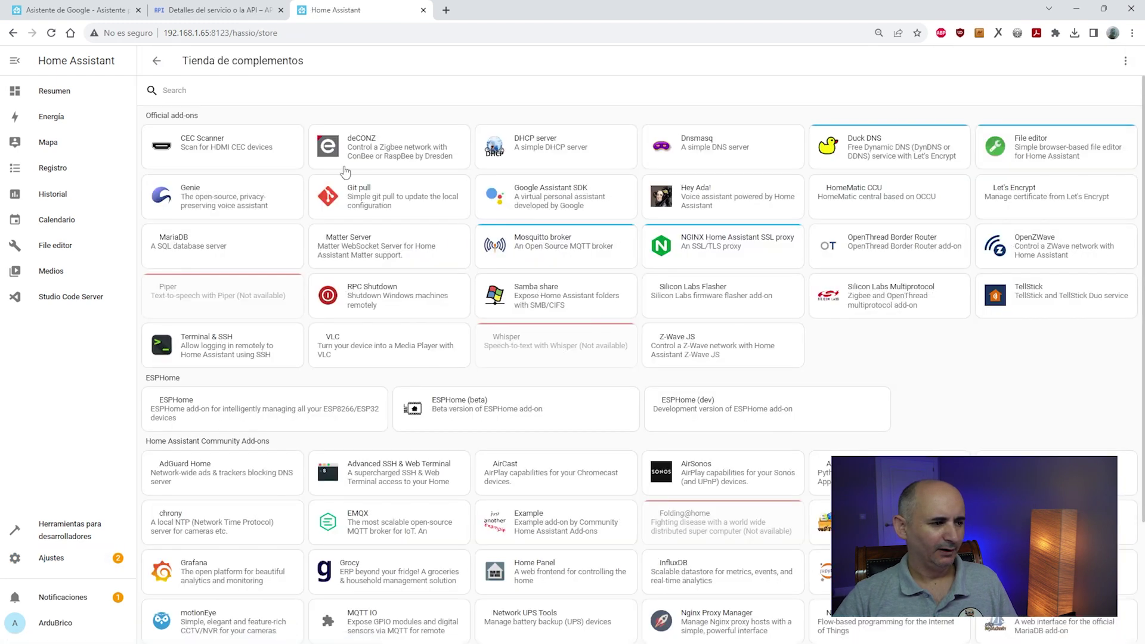
{"action": "left_click", "coordinate": [286, 93]}
{"action": "type", "text": "file"}
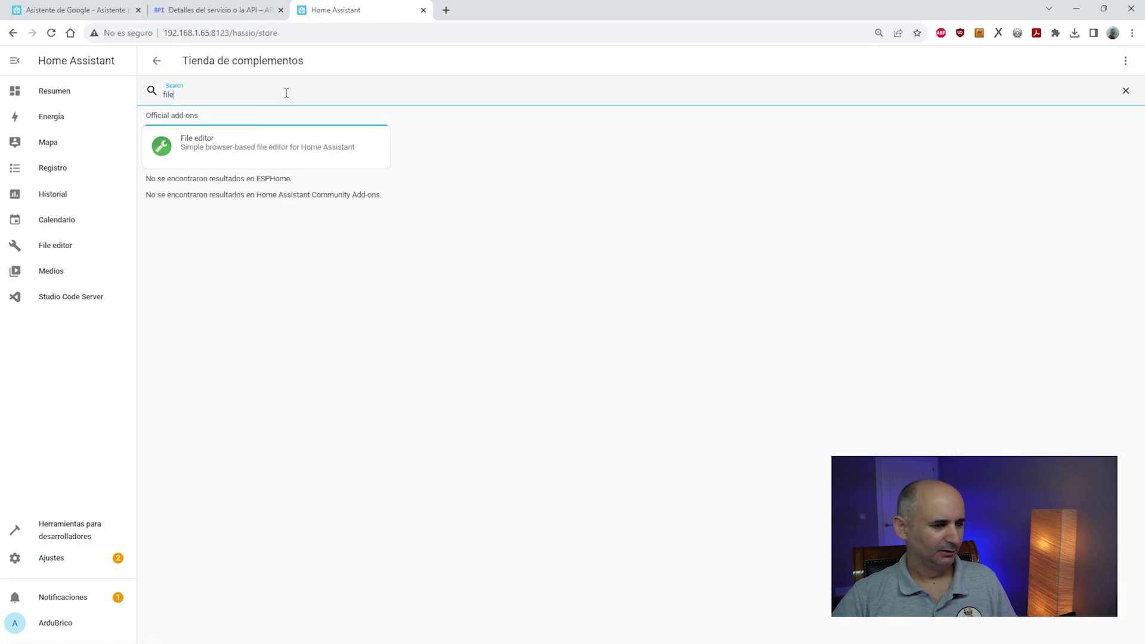
{"action": "left_click", "coordinate": [255, 158]}
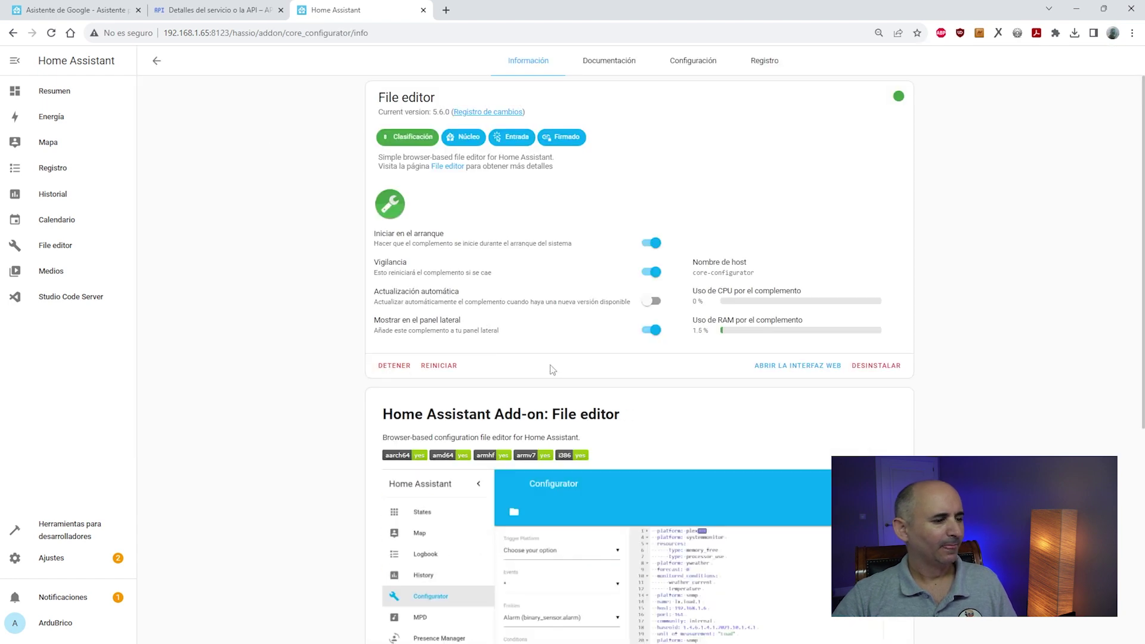
Upload SERVICE_ACCOUNT.JSON from the Escritorio folder into Home Assistant's config folder with File editor.
{"action": "left_click", "coordinate": [65, 248]}
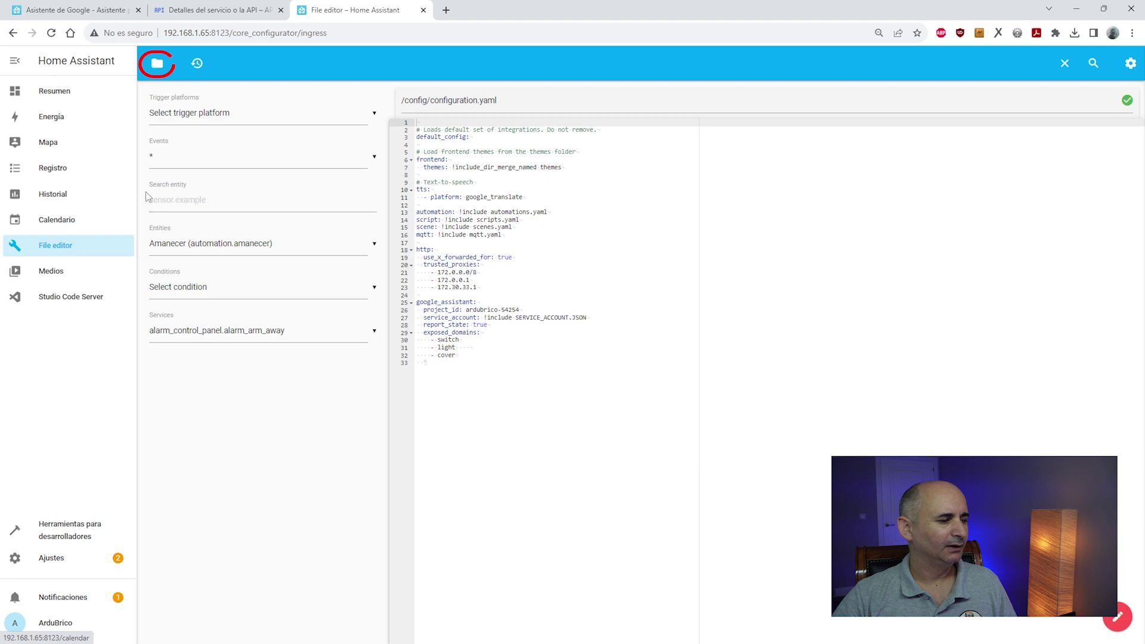
{"action": "left_click", "coordinate": [154, 67]}
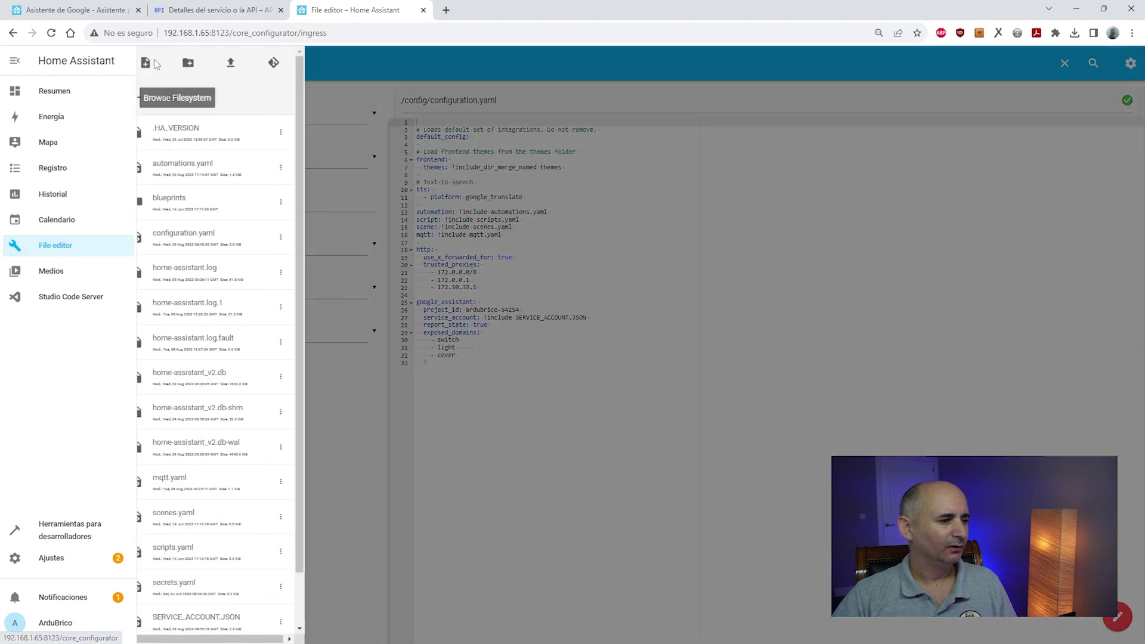
{"action": "left_click", "coordinate": [244, 63]}
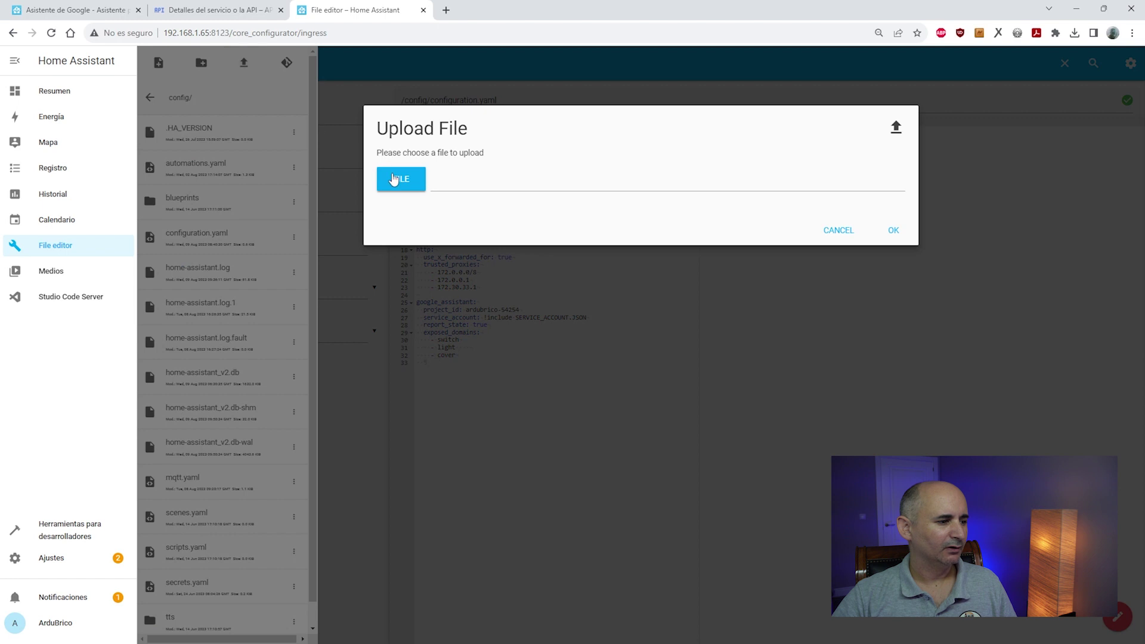
{"action": "left_click", "coordinate": [394, 179]}
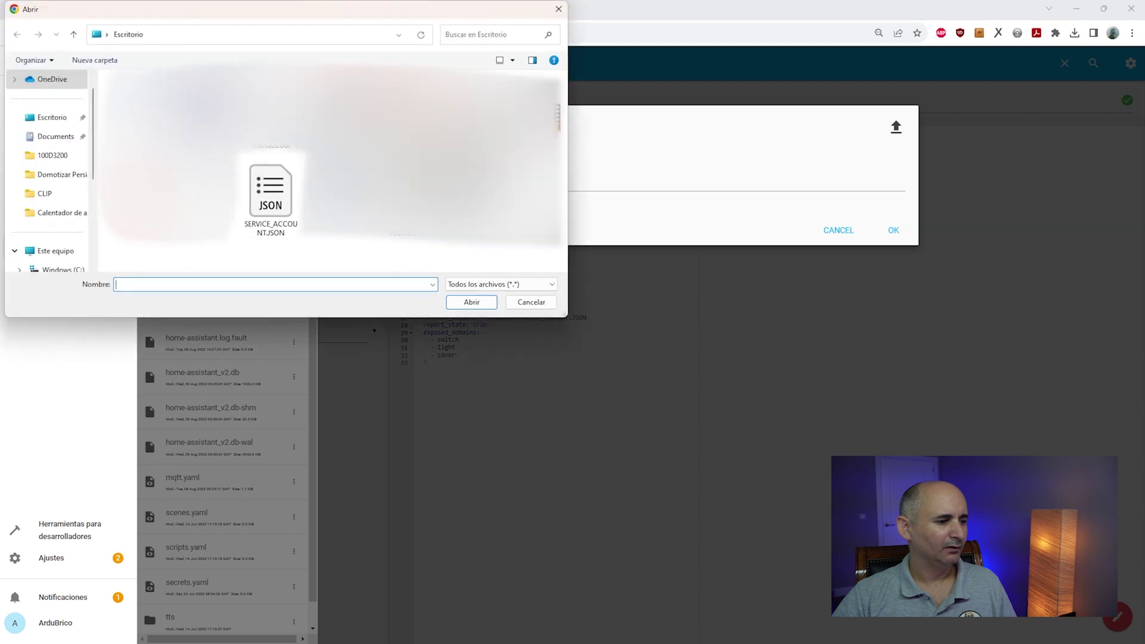
{"action": "left_click", "coordinate": [274, 195]}
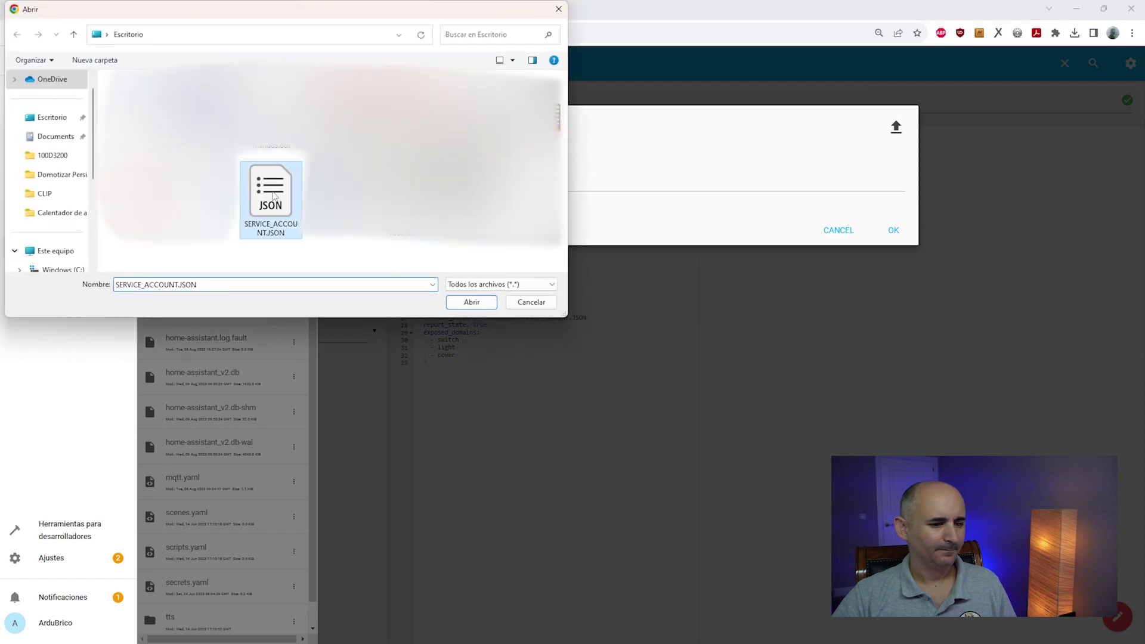
{"action": "left_click", "coordinate": [471, 303]}
{"action": "left_click", "coordinate": [893, 230]}
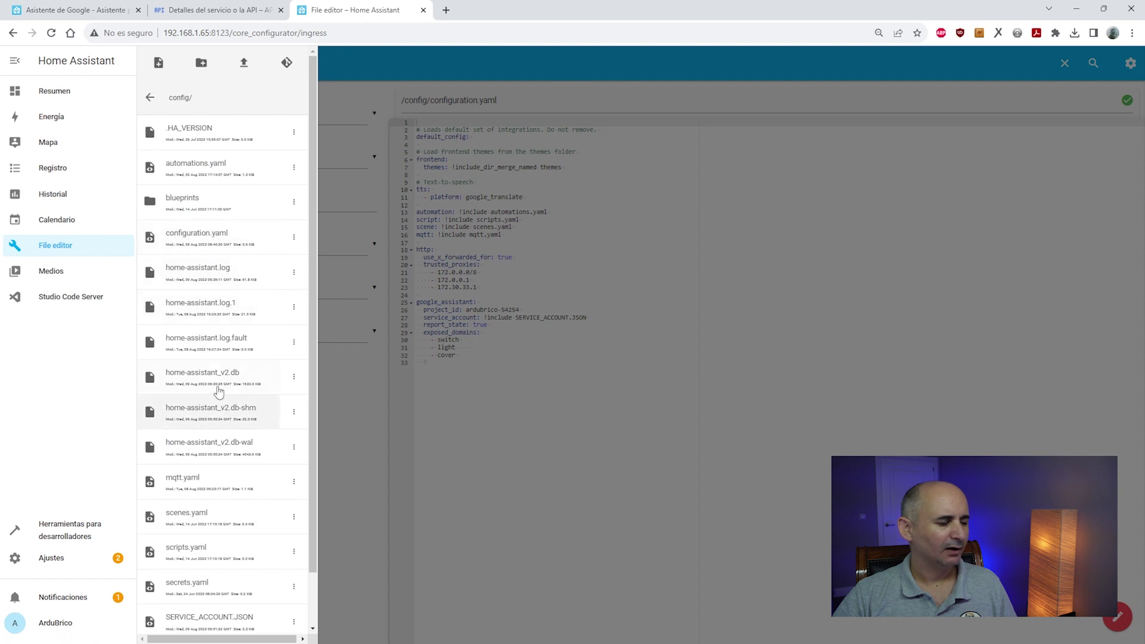
In the google_assistant block of configuration.yaml, set project_id to ardubrico-63502, copied from the Google Cloud page's URL, and save the file.
{"action": "left_click", "coordinate": [200, 236]}
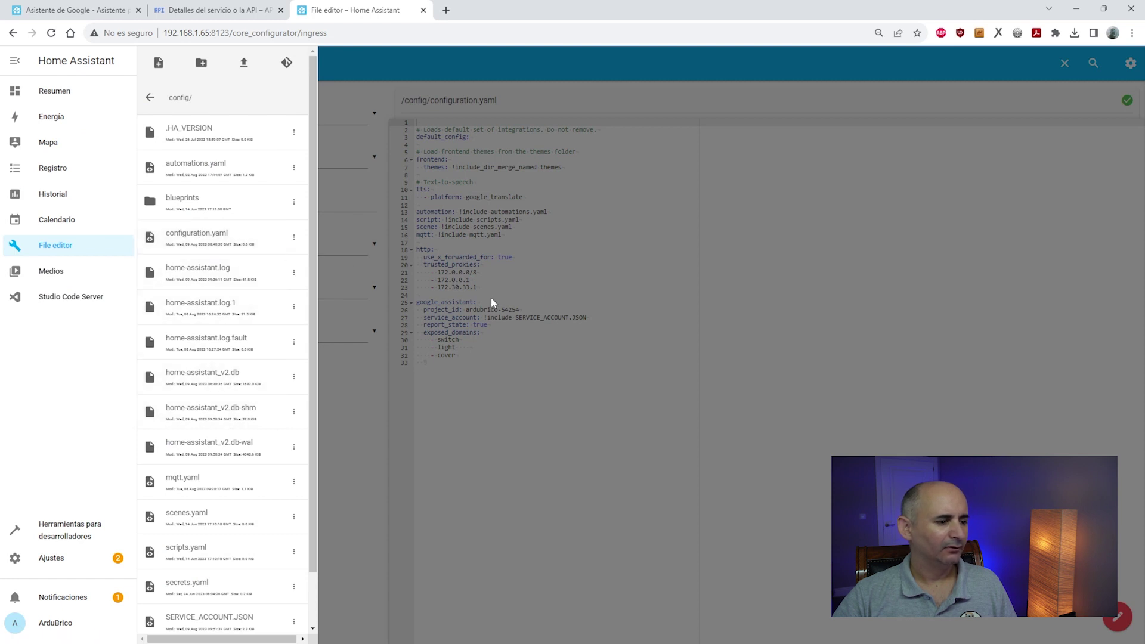
{"action": "left_click", "coordinate": [489, 337]}
{"action": "left_click_drag", "start_coordinate": [457, 356], "coordinate": [413, 307]}
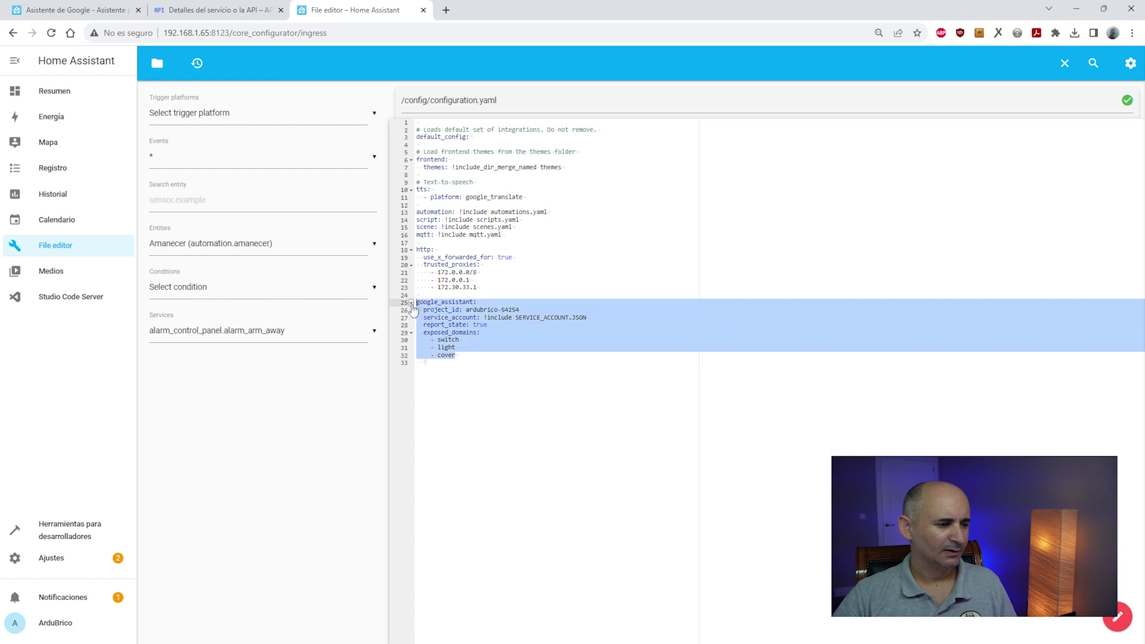
{"action": "left_click", "coordinate": [477, 310]}
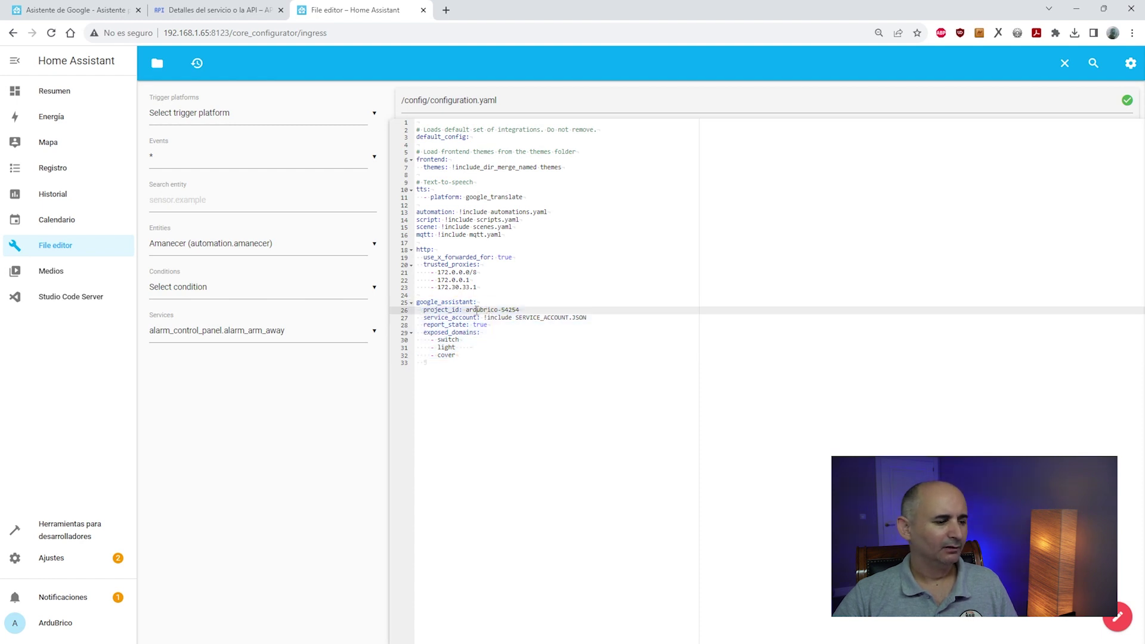
{"action": "left_click", "coordinate": [229, 8]}
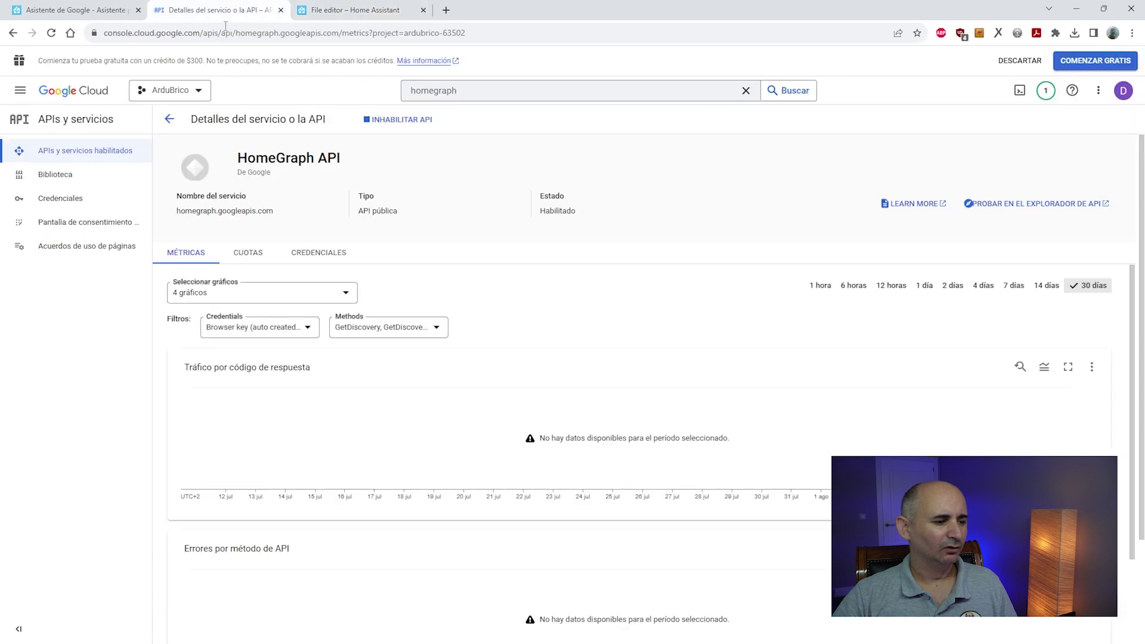
{"action": "left_click_drag", "start_coordinate": [405, 36], "coordinate": [472, 37]}
{"action": "key", "text": "ctrl+c"}
{"action": "left_click", "coordinate": [354, 15]}
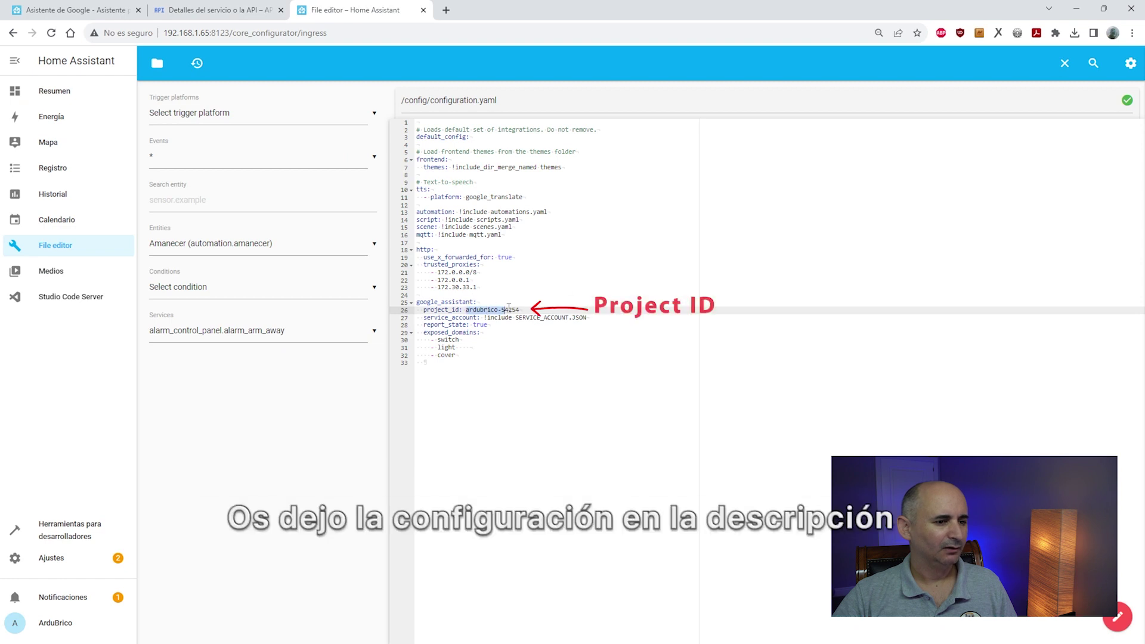
{"action": "key", "text": "ctrl+v"}
{"action": "left_click", "coordinate": [1034, 67]}
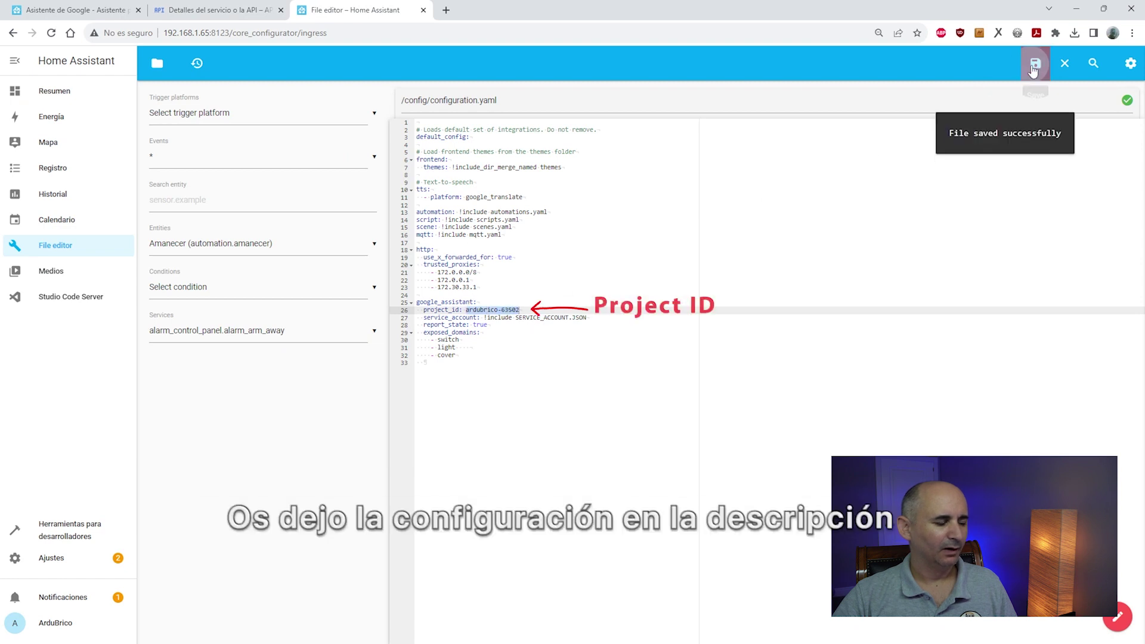